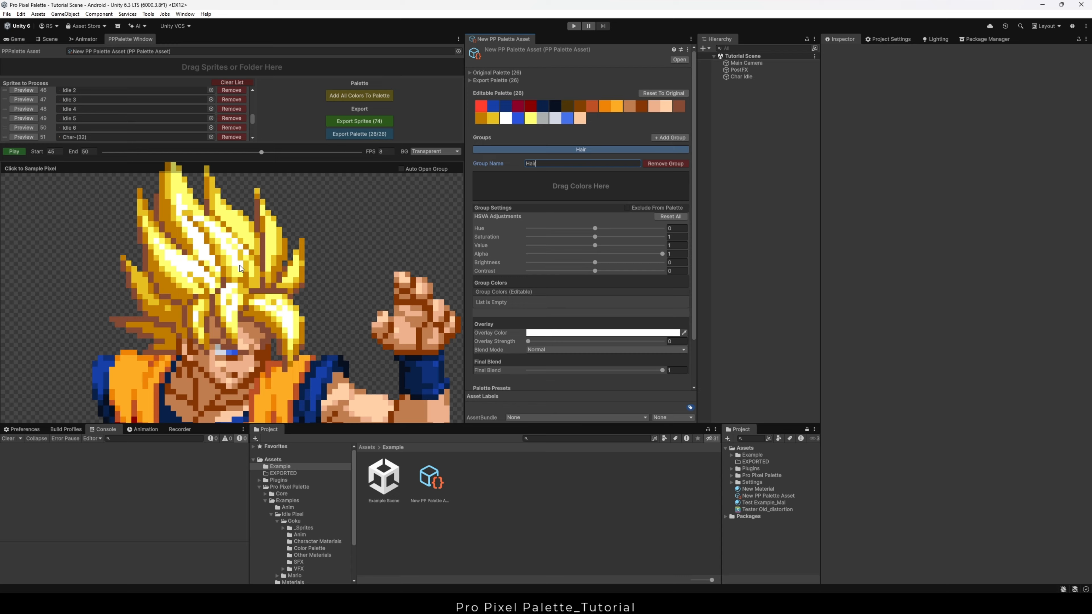
- Add the hair colors at indexes 19, 21, 18, 17 and 16 to the Hair group and set its alpha to 0.997
click(239, 266)
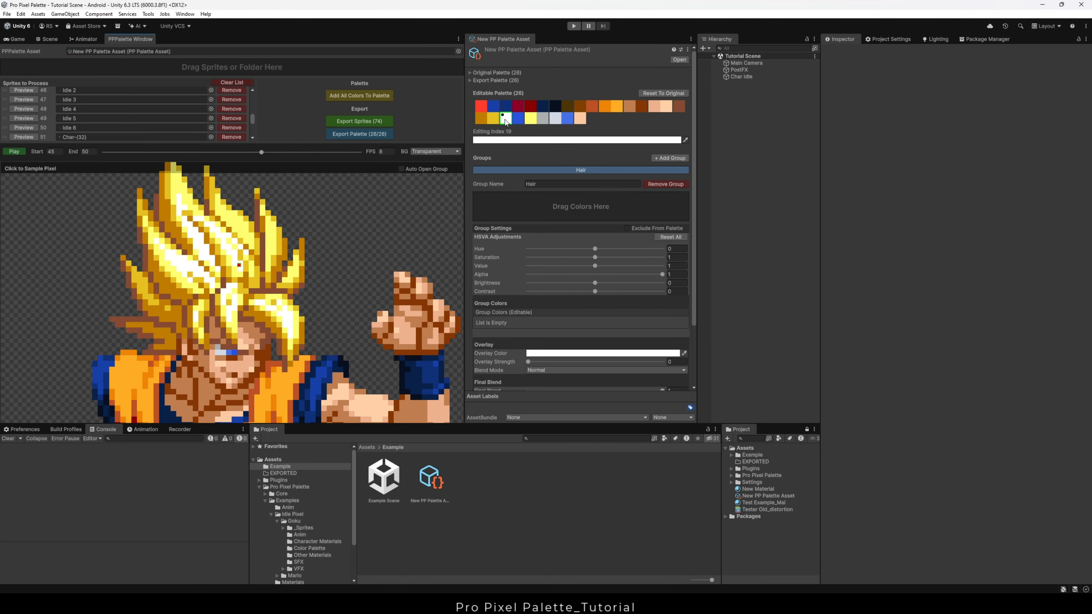
drag(437, 317, 536, 534)
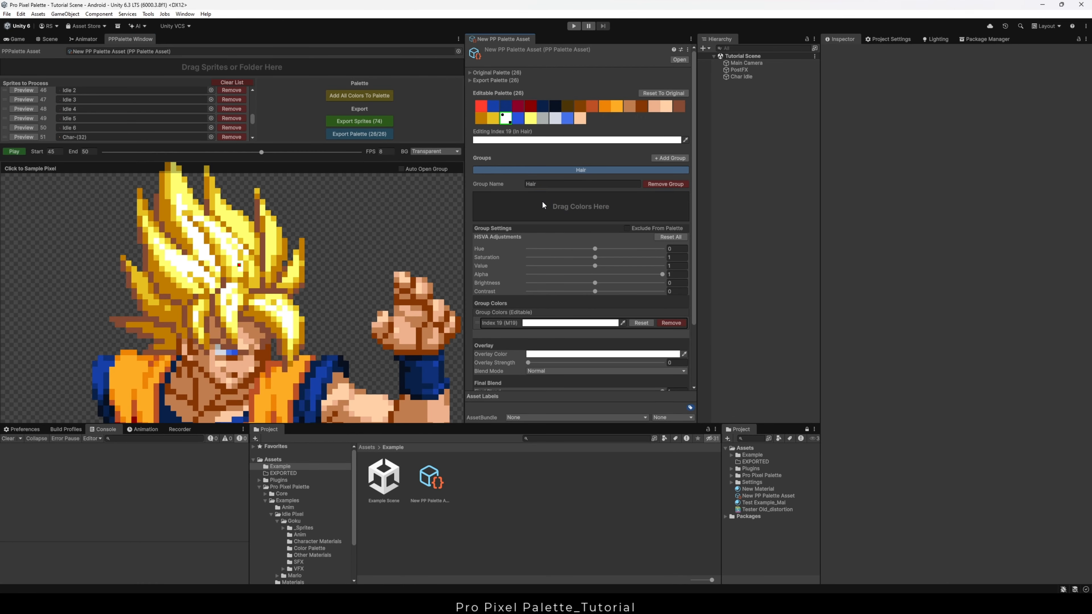
drag(530, 117, 508, 206)
drag(493, 118, 508, 208)
drag(678, 105, 553, 204)
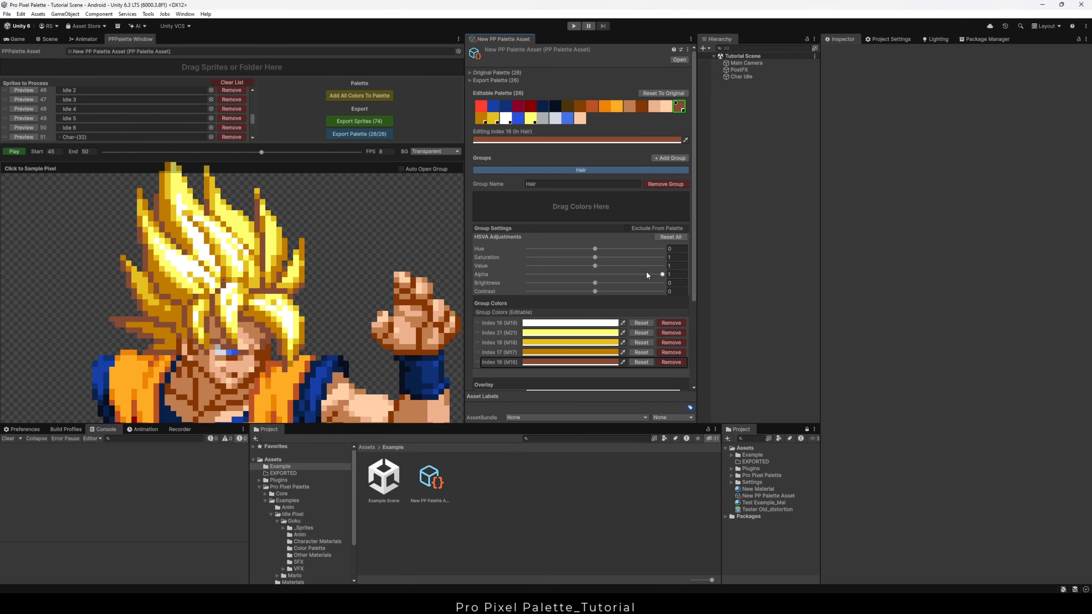
mouse_move(664, 277)
mouse_down()
mouse_move(508, 277)
mouse_move(663, 277)
mouse_up()
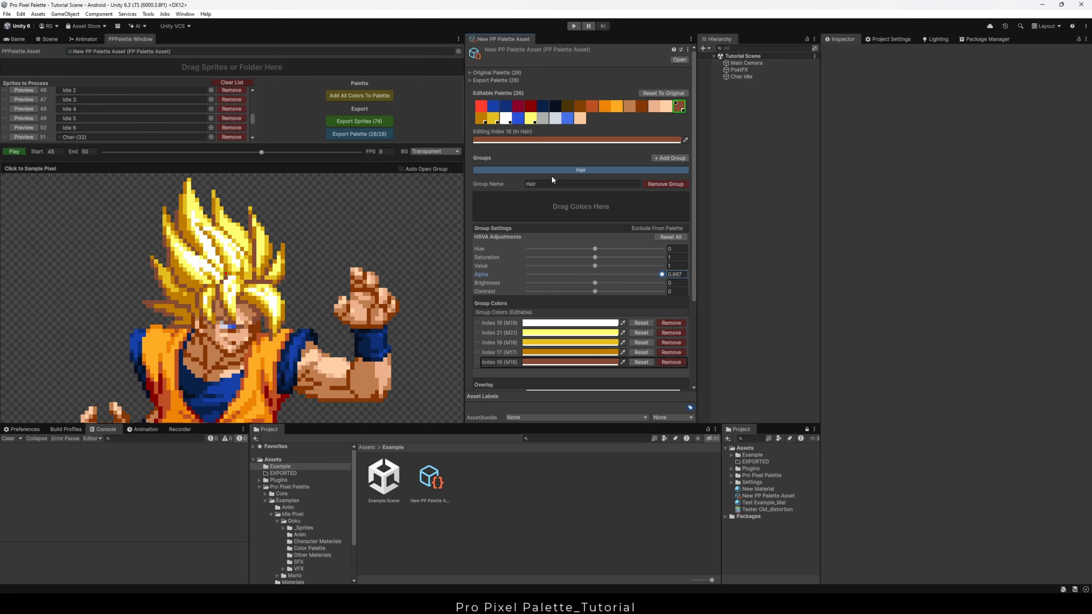
- Add a color group named Body and assign the character's skin-tone palette colors to it
click(669, 160)
click(577, 184)
text(Body)
scroll(239, 339, up, 3)
drag(579, 118, 559, 205)
drag(666, 107, 580, 206)
drag(654, 106, 581, 207)
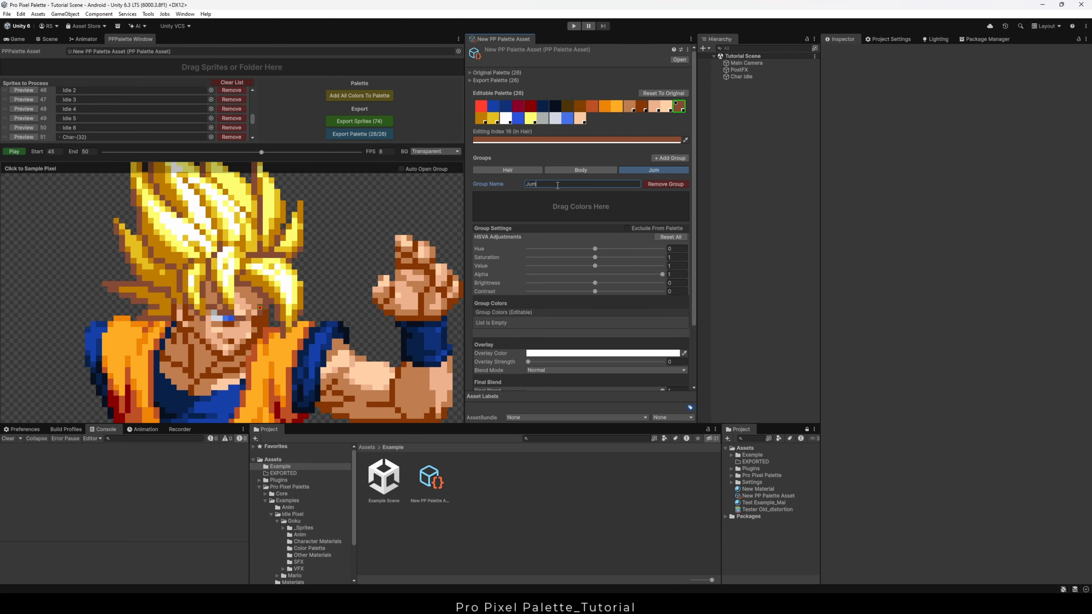
- Add the JumpSuit, Shirt, Shoes and eyes groups and assign each part's palette colors to its group
click(669, 157)
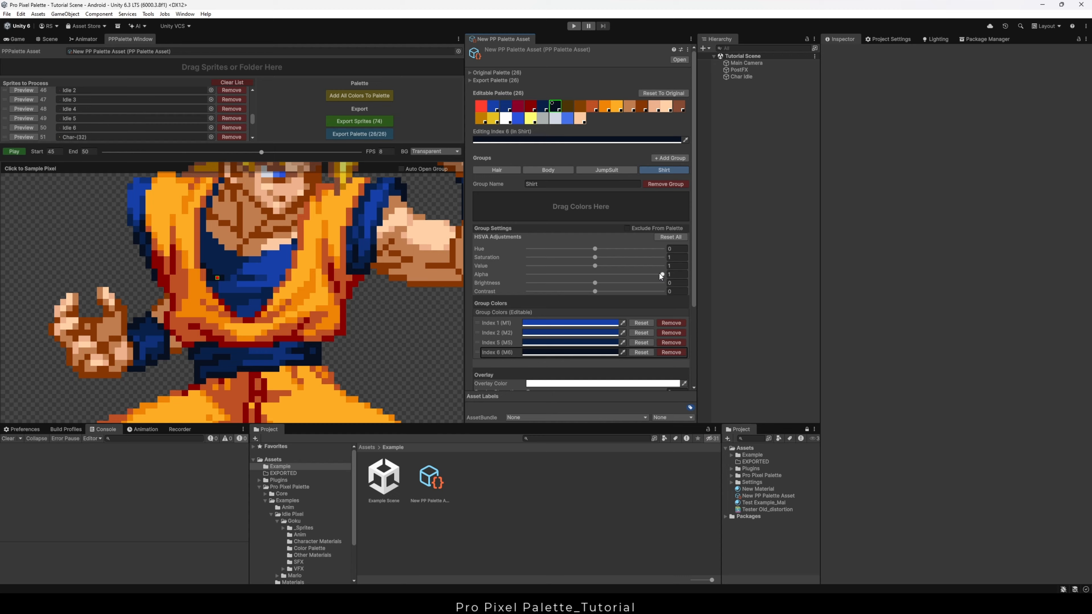
click(669, 158)
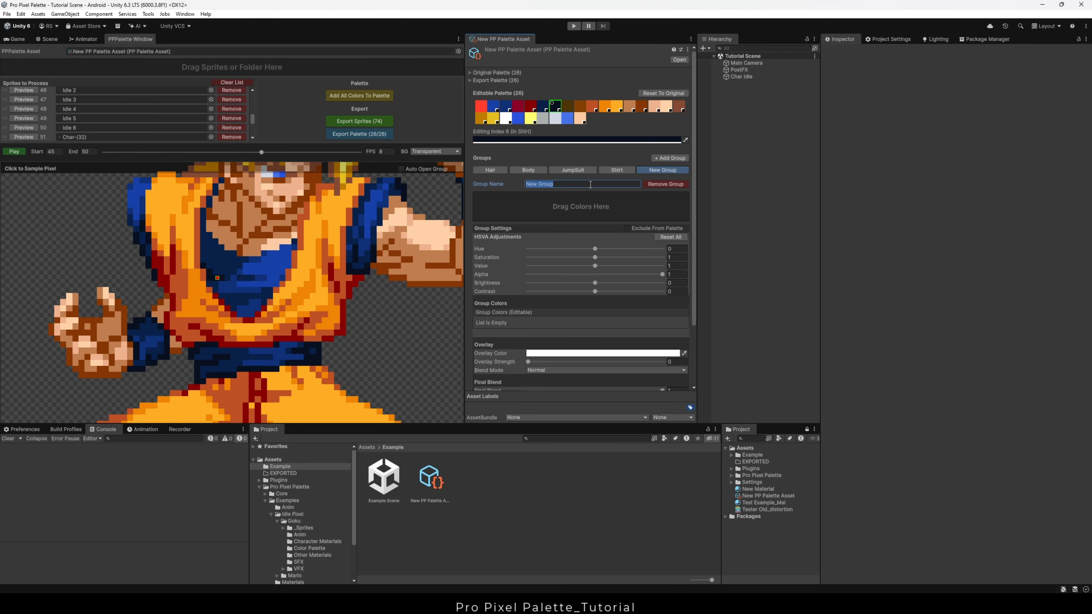
text(Shoes)
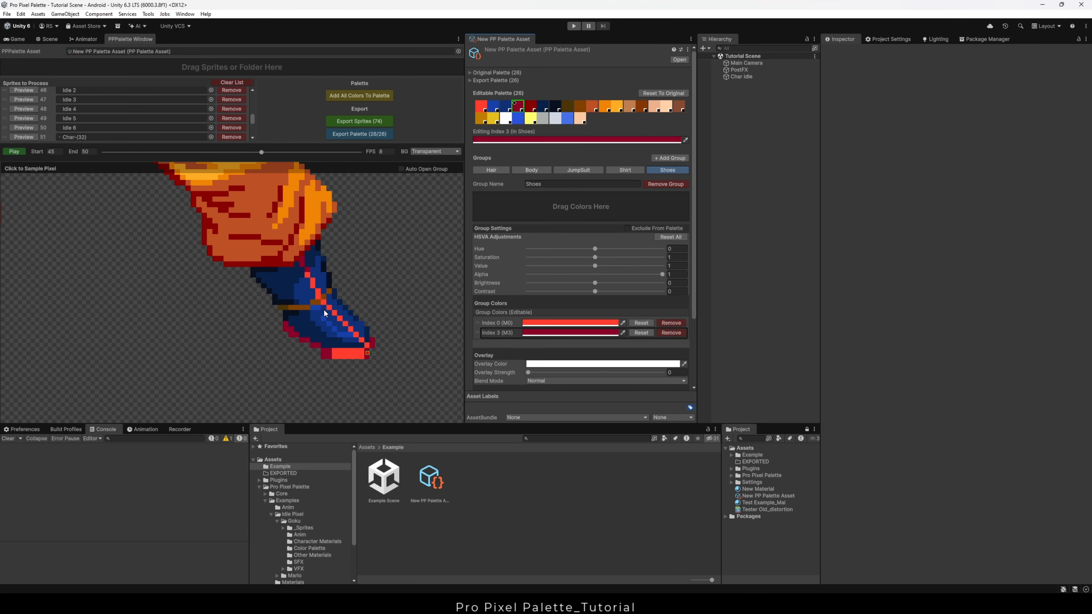
scroll(324, 308, down, 3)
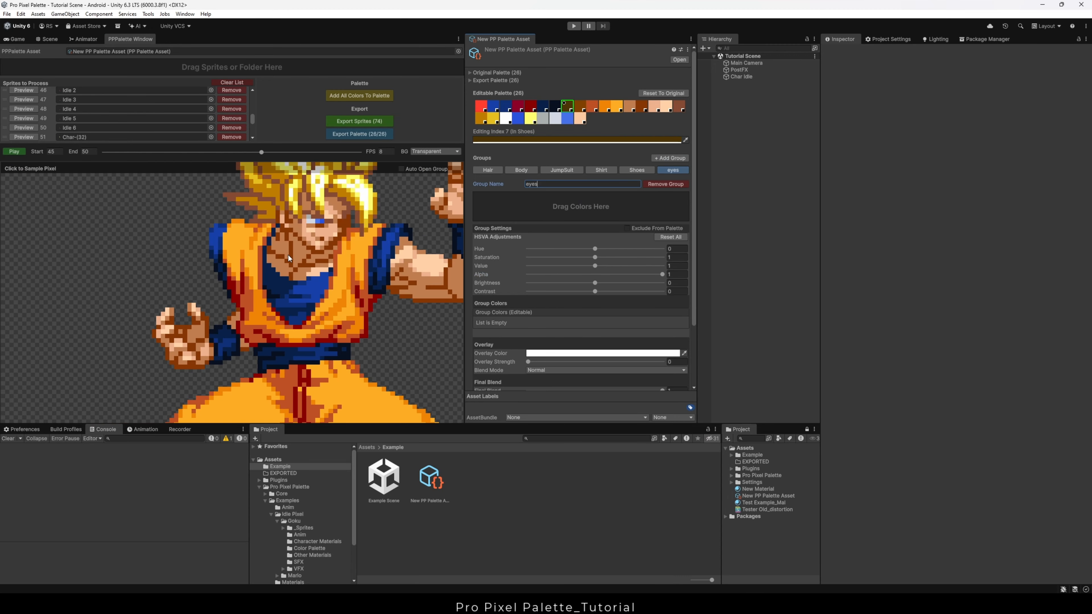
drag(555, 117, 547, 207)
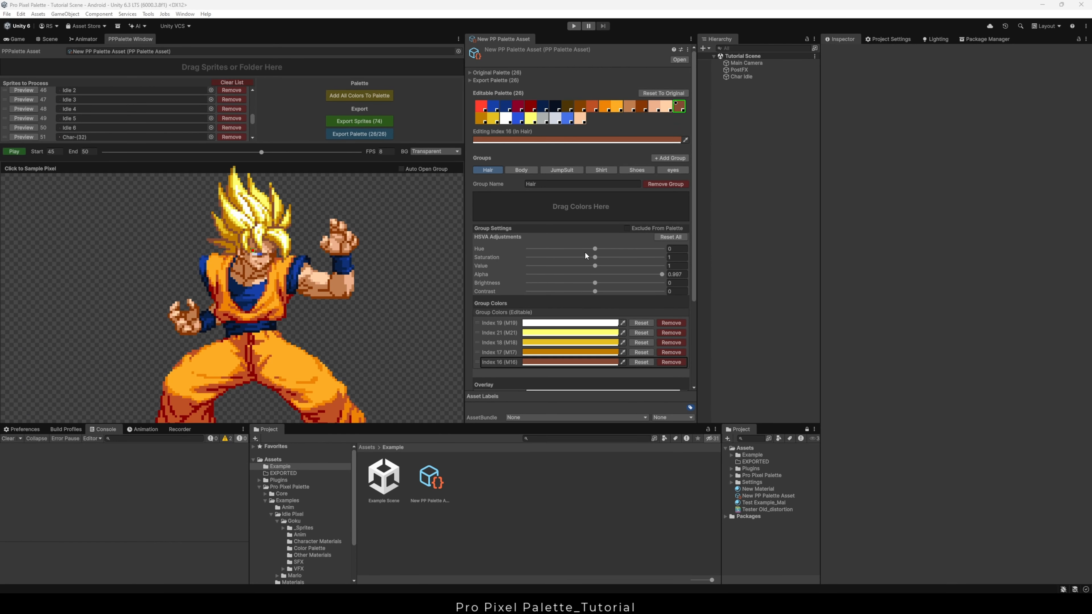
- Try hue -0.146, saturation 0 and value 0.111 on the Hair group, and reset all its adjustments
drag(585, 248, 522, 256)
drag(595, 266, 535, 266)
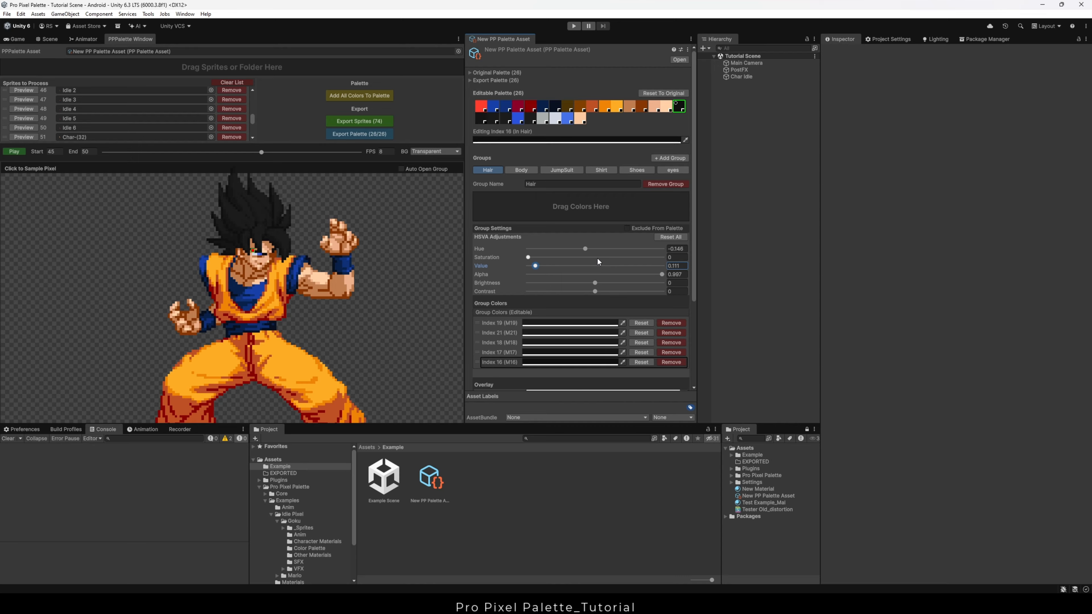
click(671, 238)
- Save the current palette as a preset named Original
scroll(616, 262, down, 5)
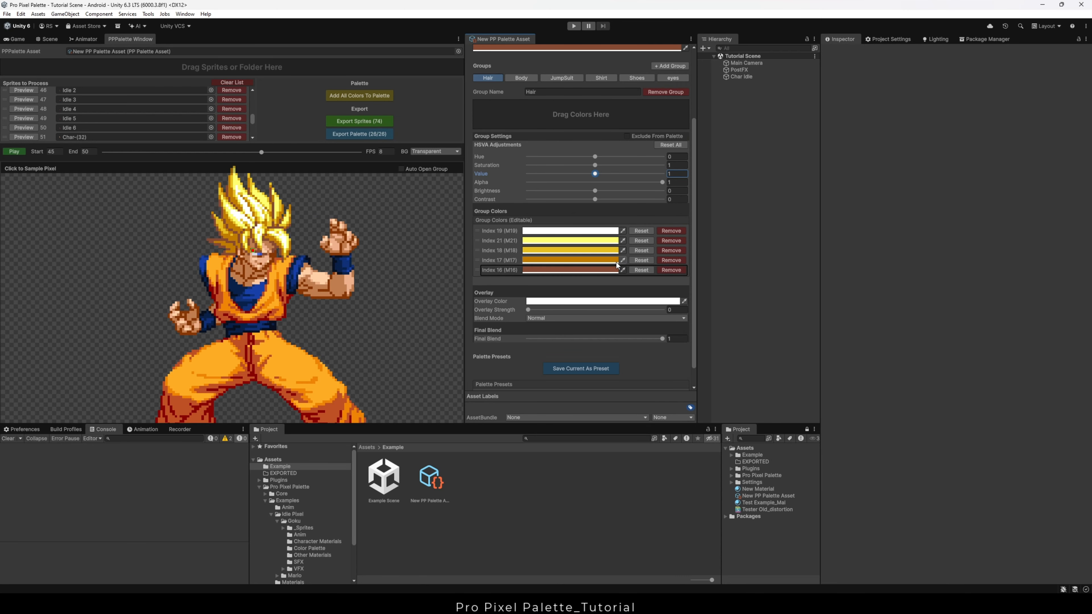
click(540, 373)
text(Original)
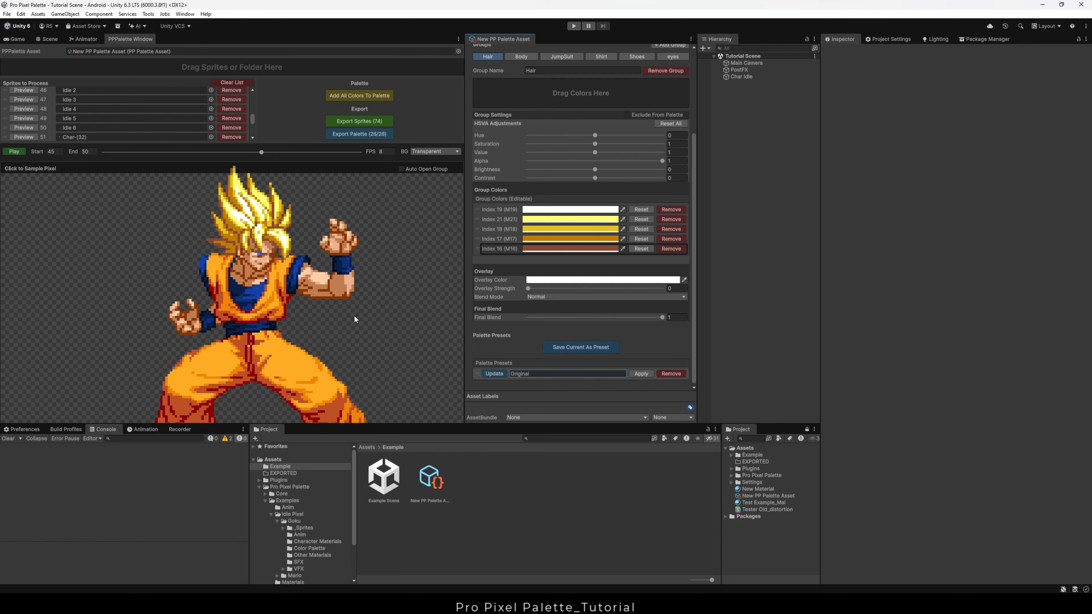
- Recolor the Hair group teal with hue 0.337, saturation 1.4, brightness -0.327 and contrast 0.4
click(257, 322)
drag(595, 135, 622, 144)
drag(595, 178, 573, 170)
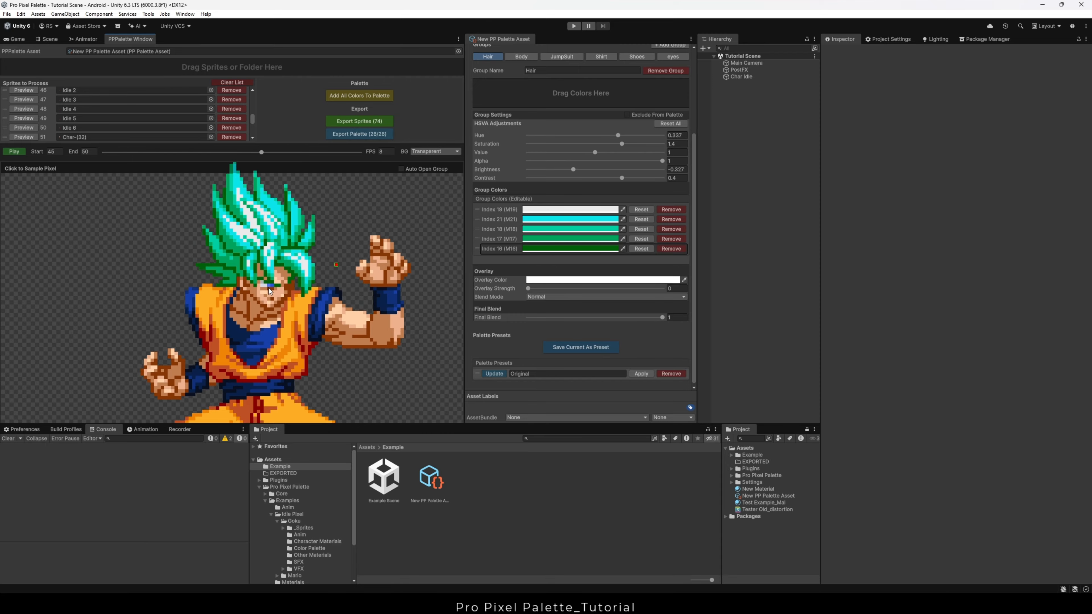
- Try dark blue for Index 16 and dark magenta for Index 17 in the Hair group, and reset both colors
click(585, 247)
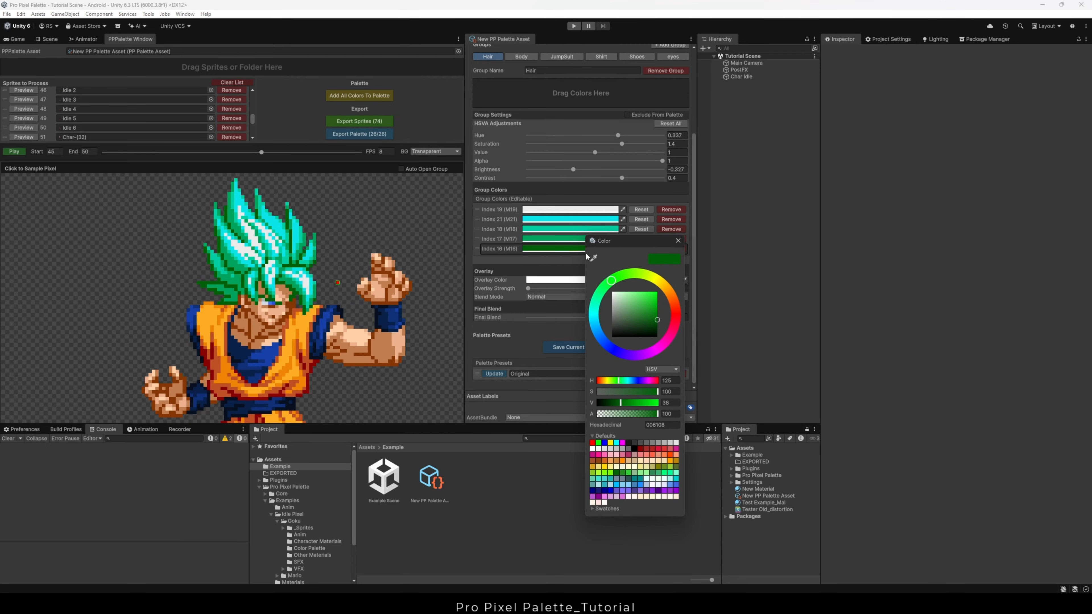
drag(611, 280, 652, 261)
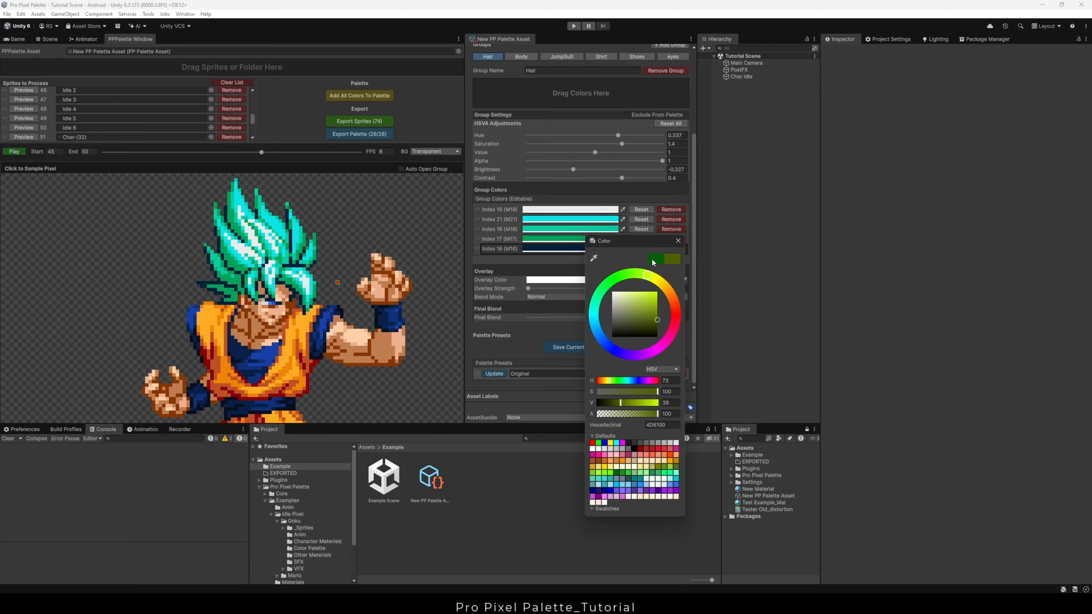
click(543, 239)
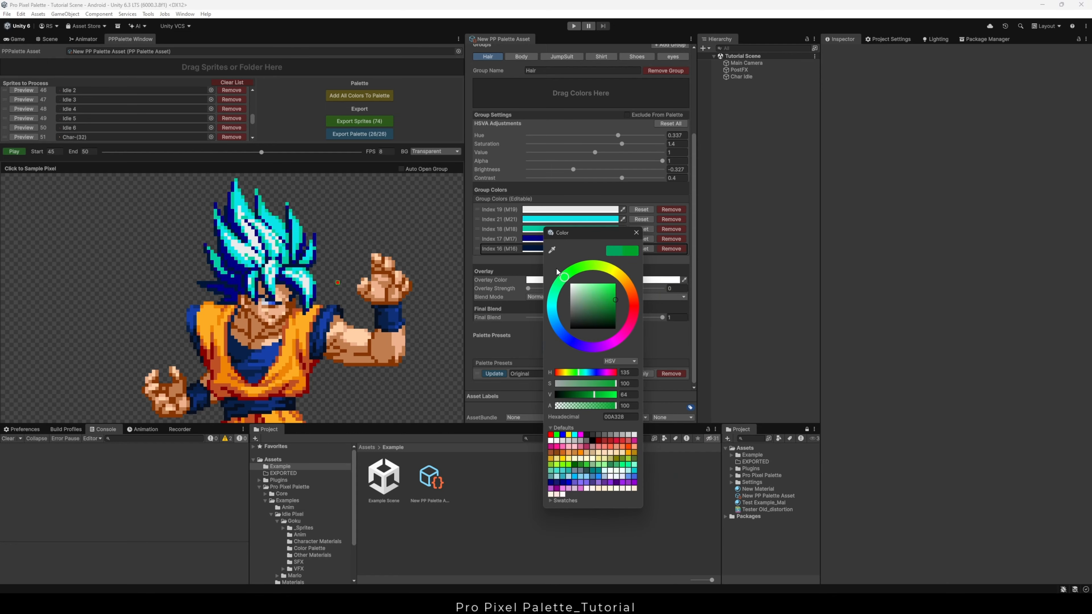
drag(557, 272, 629, 327)
click(636, 232)
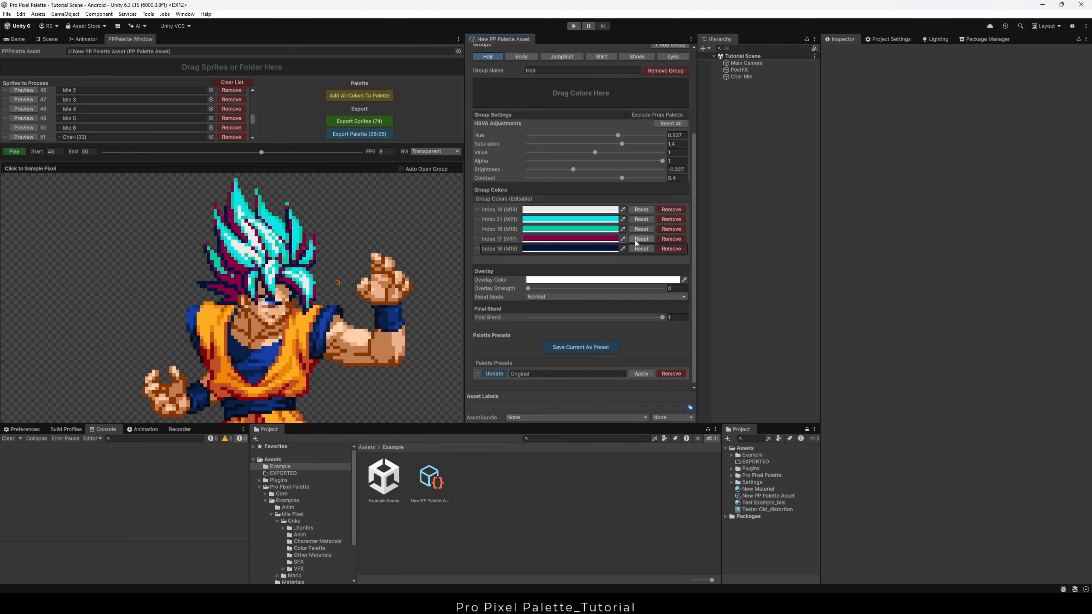
click(636, 240)
click(638, 249)
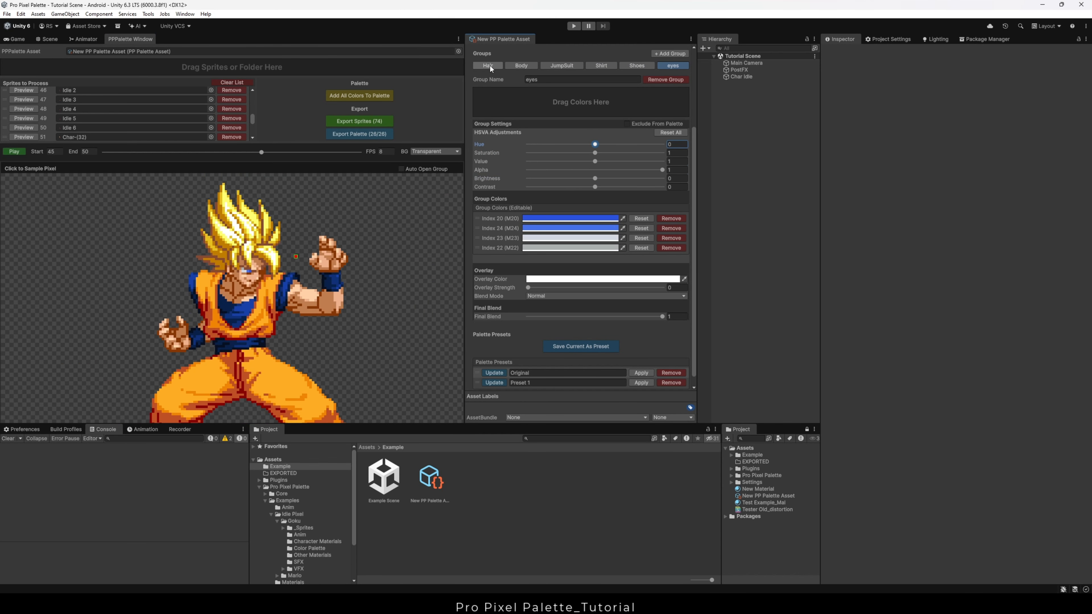
- Recolor the character with white hair at saturation 0 and a darkened black JumpSuit group
drag(595, 153, 615, 154)
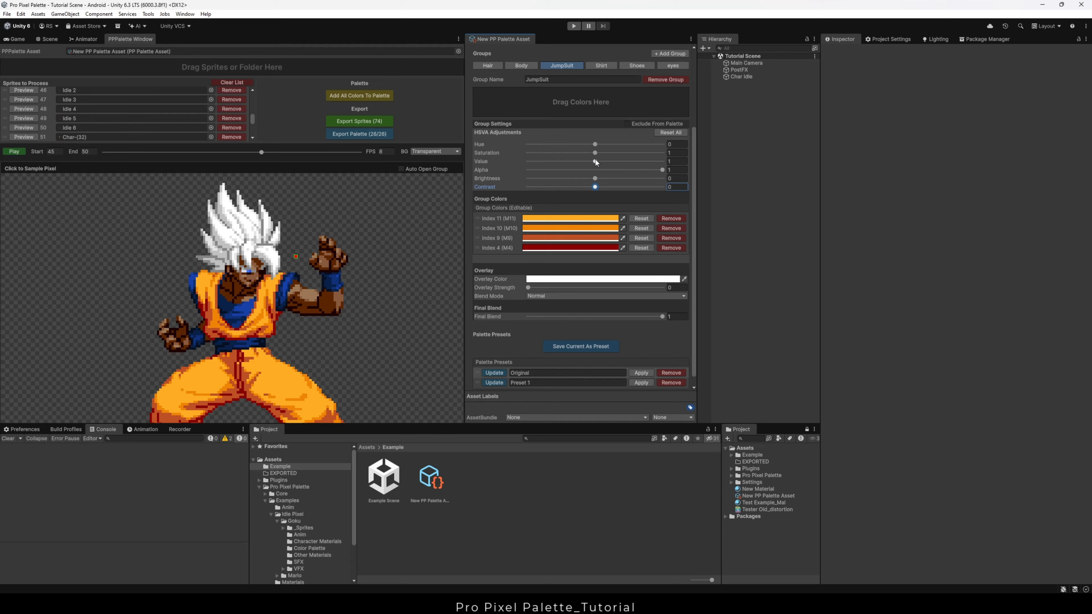
drag(596, 161, 559, 162)
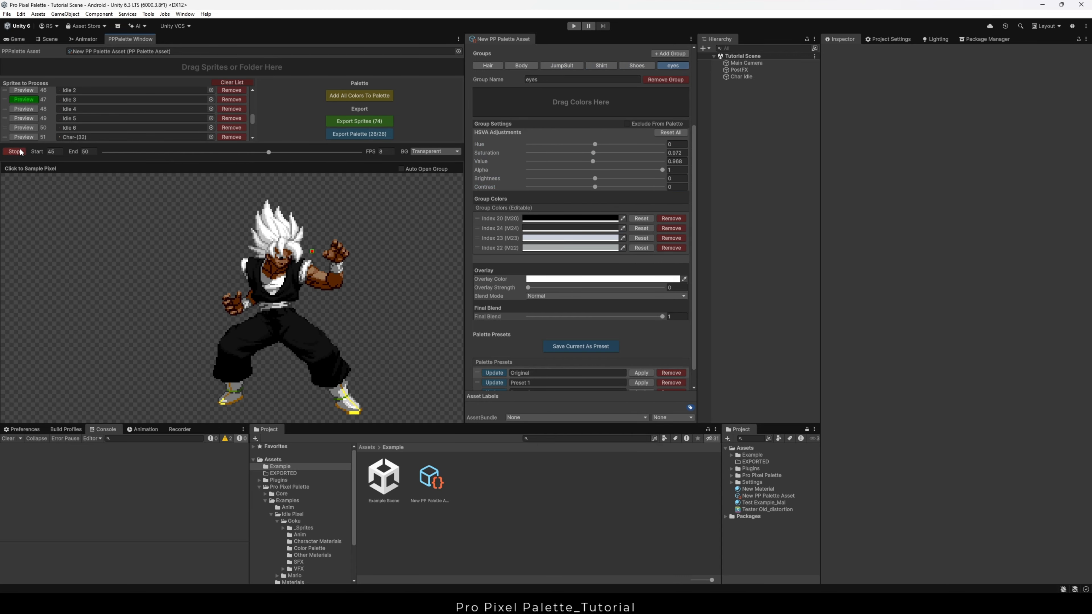
- Apply the Original, Preset 1 and Preset 2 palette presets in turn to compare them on the character
scroll(521, 326, down, 1)
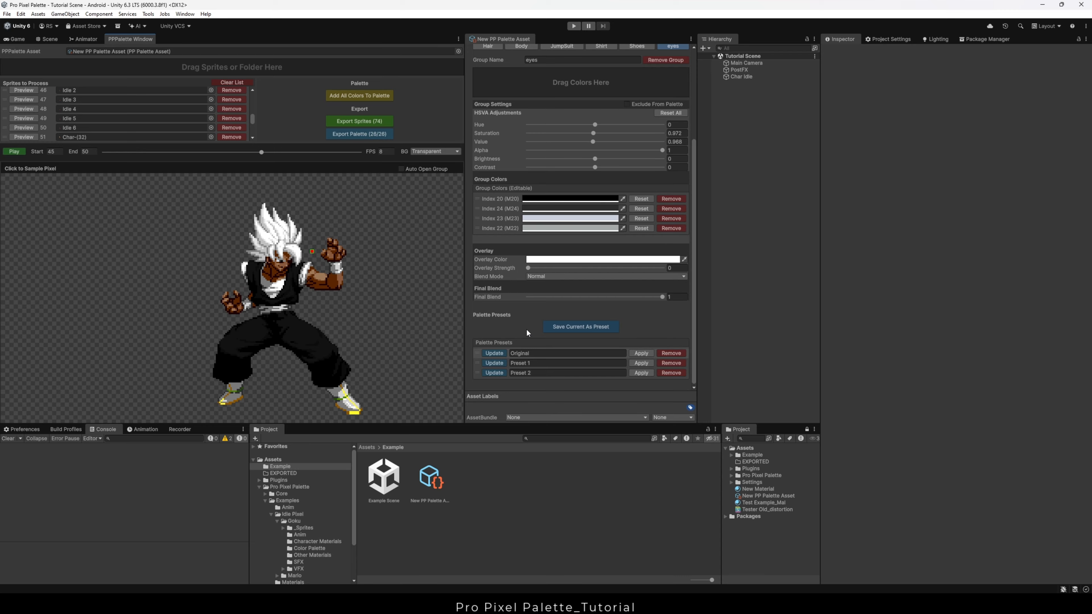
click(642, 354)
click(643, 363)
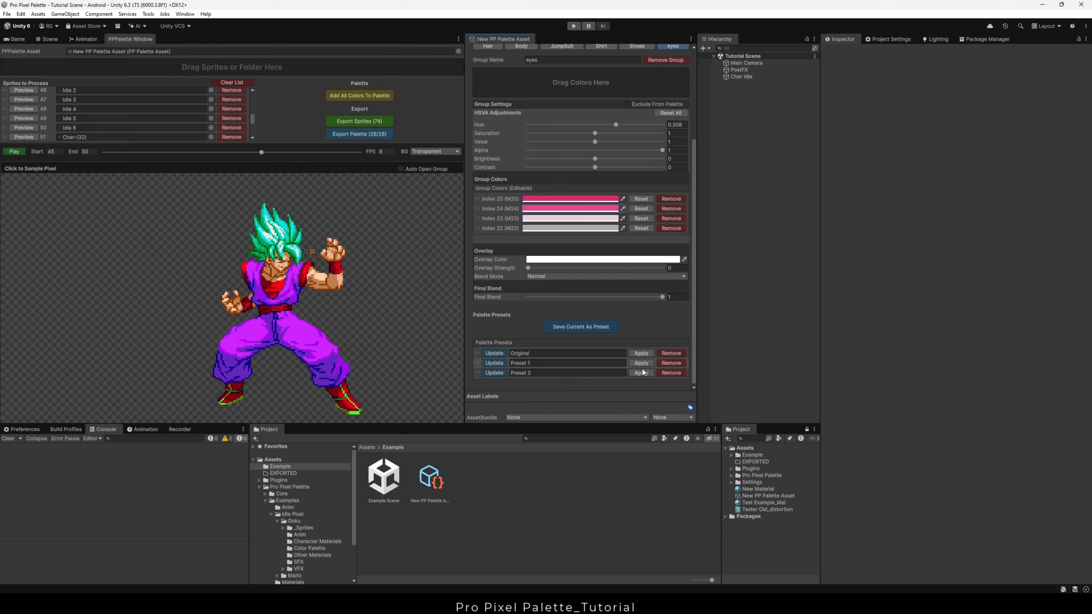
click(642, 373)
- Toggle the Hair group's palette exclusion to compare the sprite, leaving the group excluded
scroll(627, 130, up, 1)
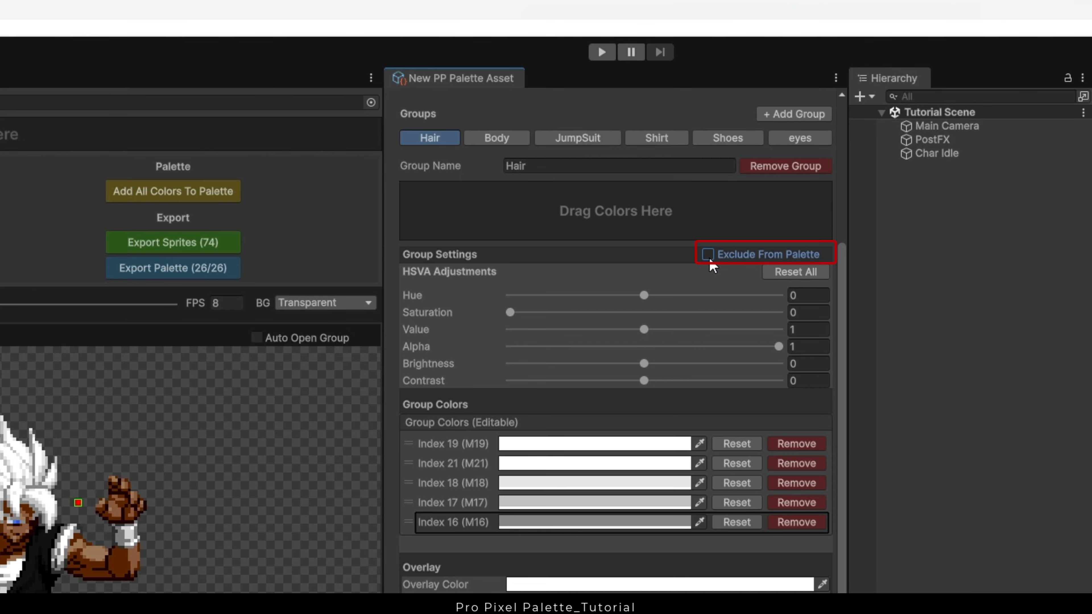
click(708, 254)
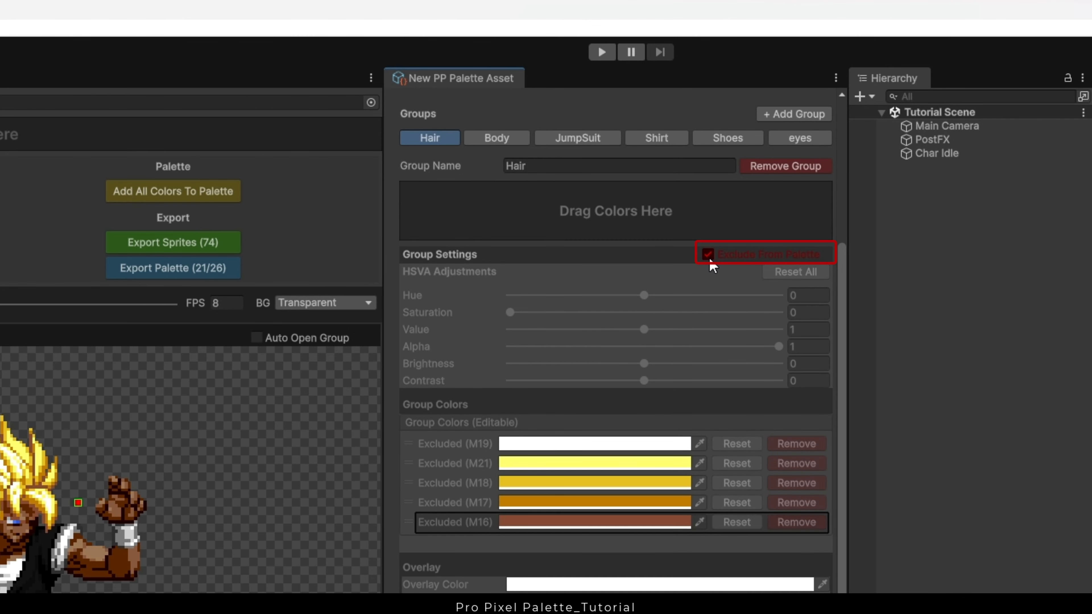
click(708, 255)
click(708, 254)
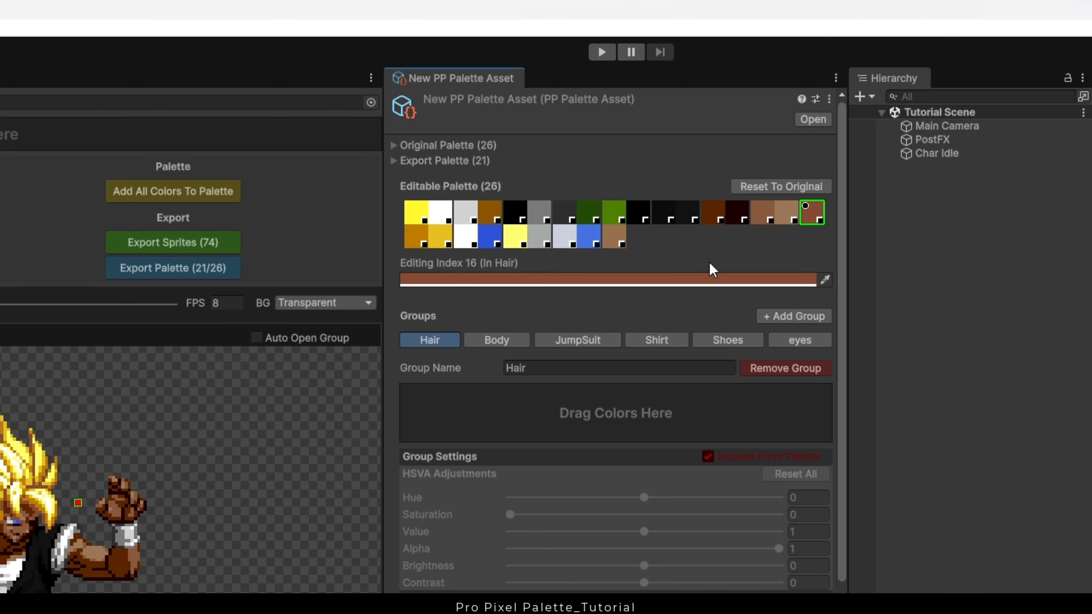
- Expand the Export Palette and compare it with the Hair group included and excluded, ending with Hair included
click(394, 161)
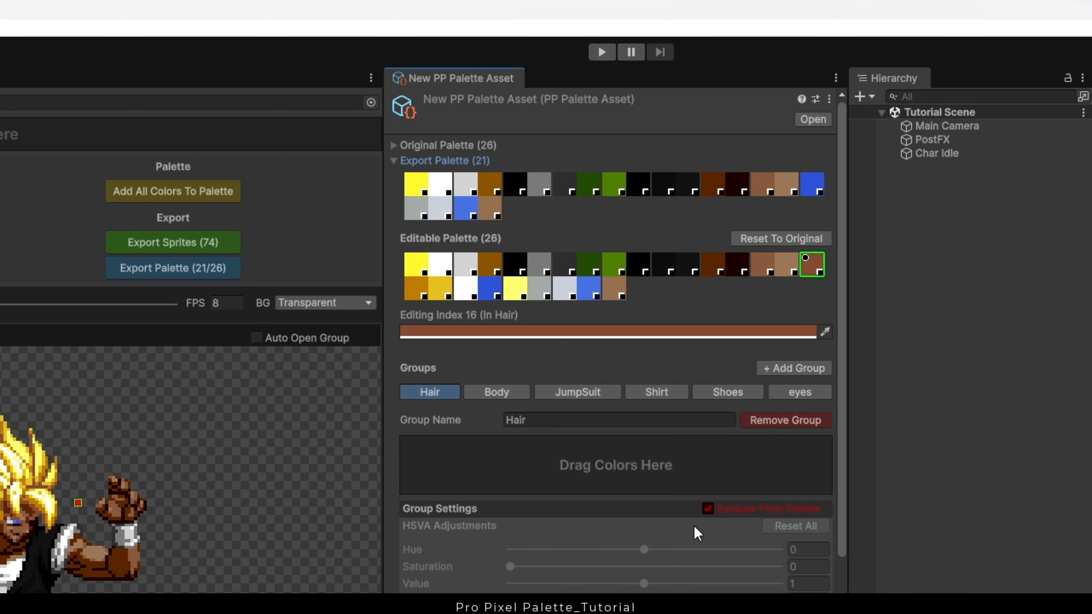
click(708, 508)
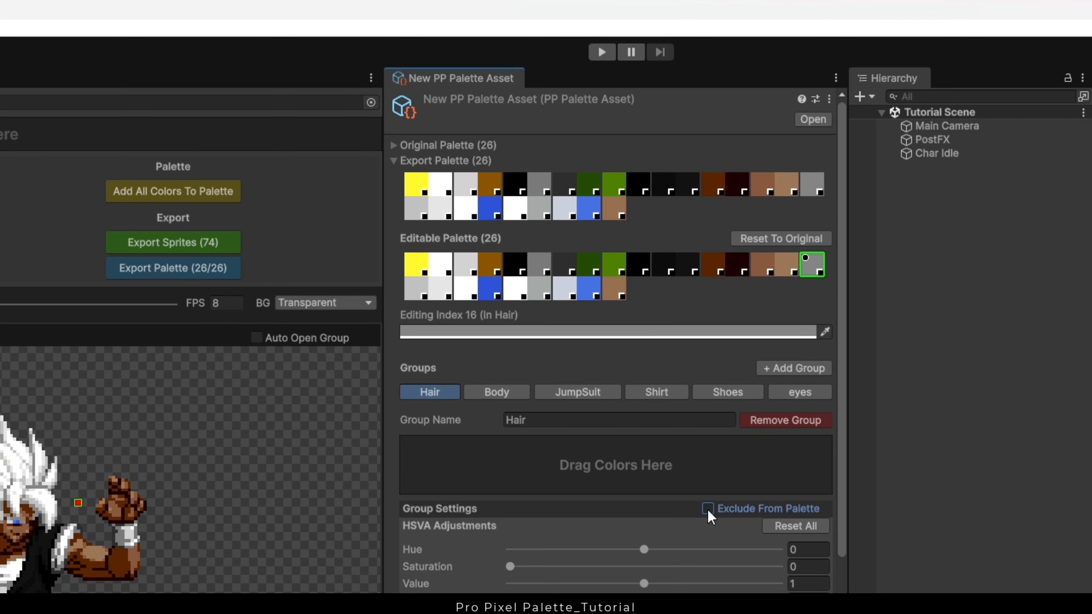
click(708, 508)
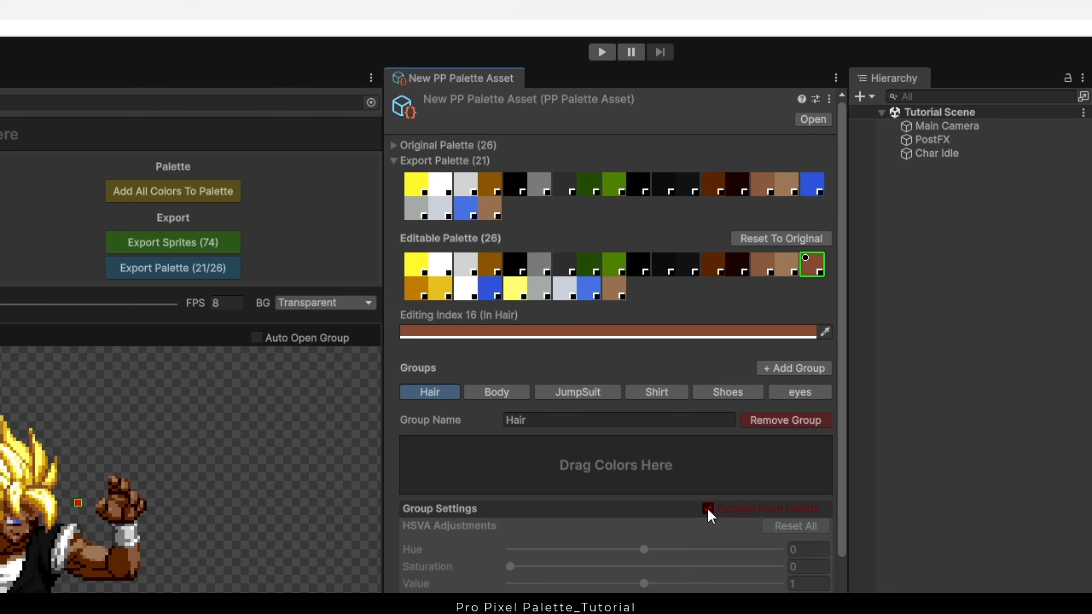
click(708, 509)
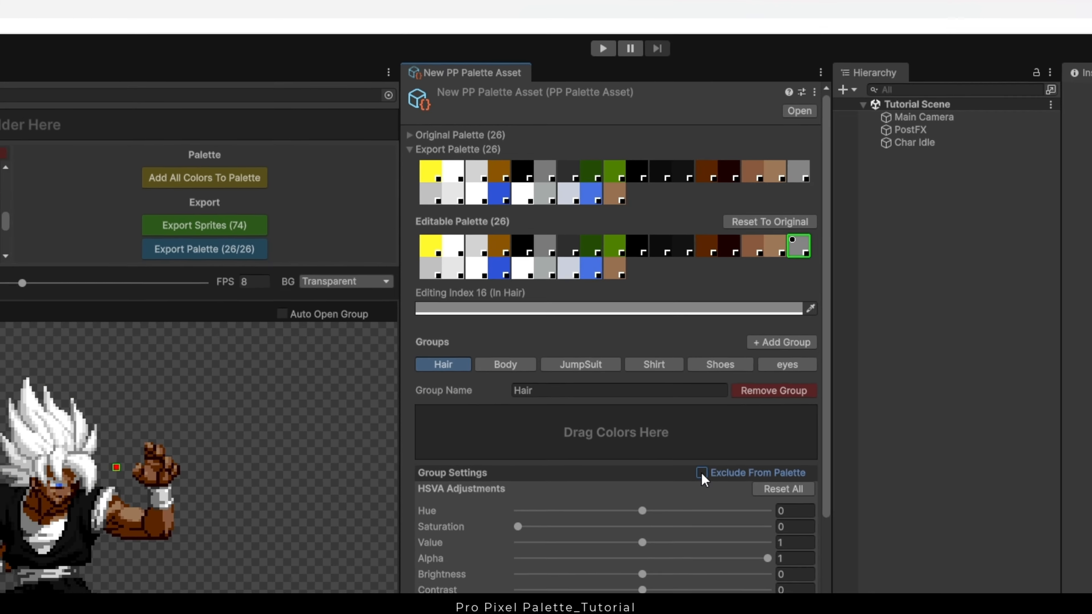
- Select the Char Idle object and show it in the Scene view
scroll(709, 512, down, 3)
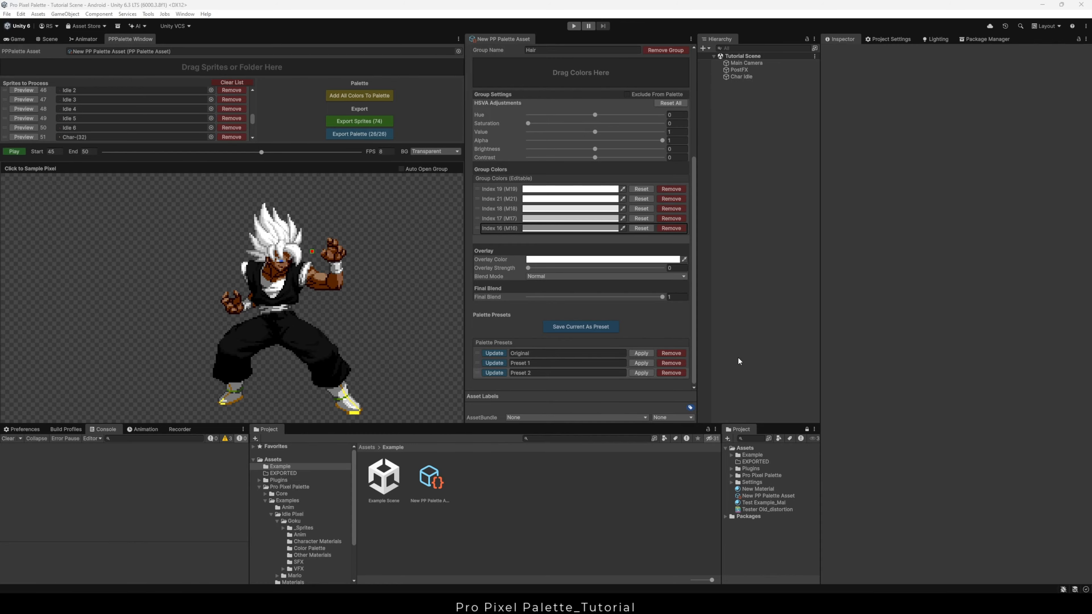
click(746, 79)
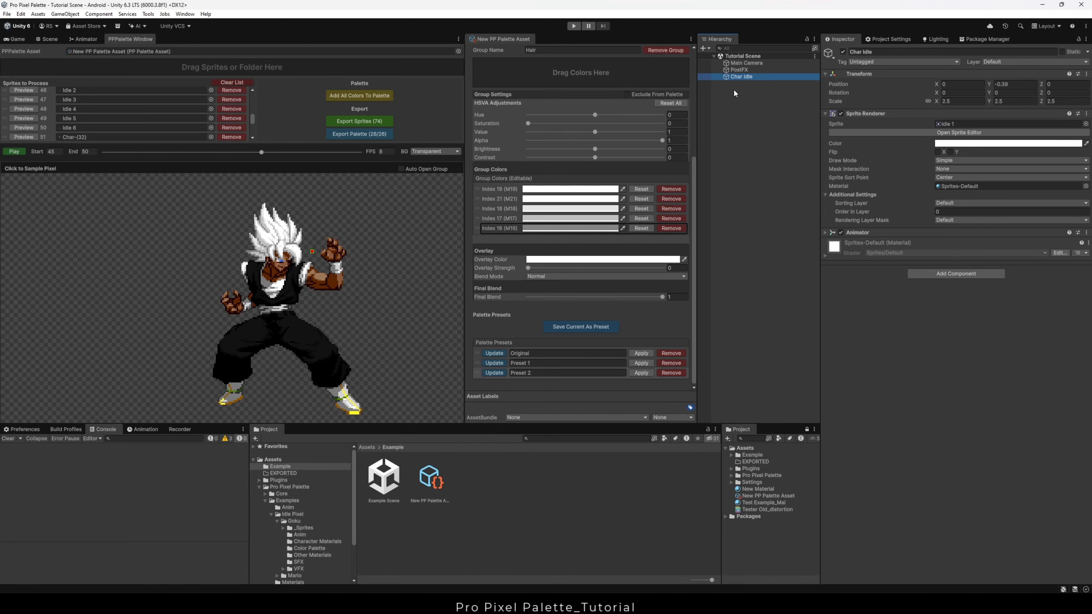
click(49, 39)
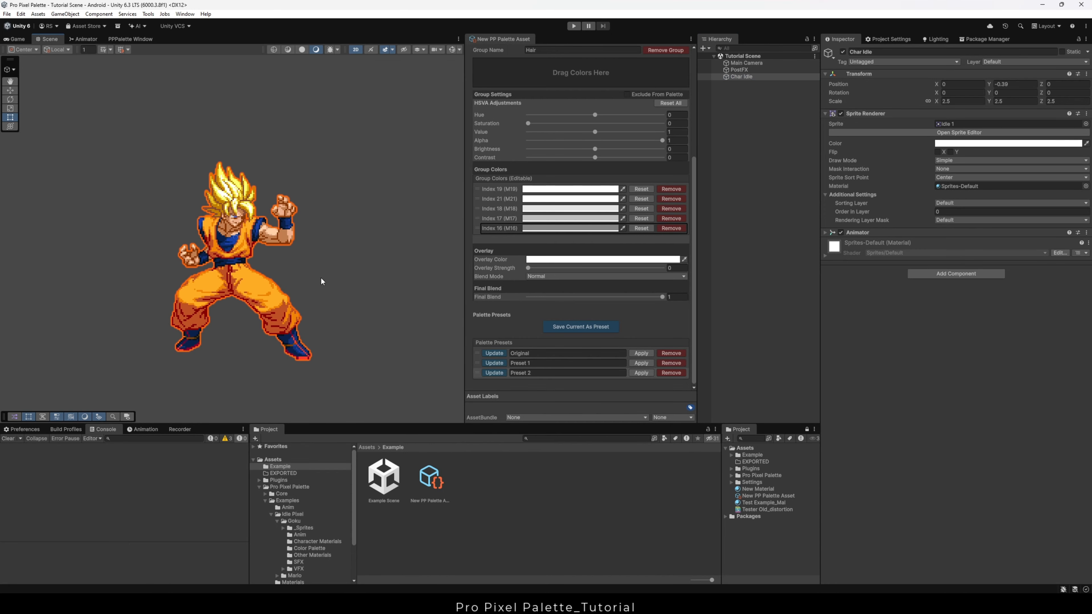
- Locate Char Idle's source sprite Idle 1, inspect its texture import settings, and return to the Example folder
click(946, 124)
click(496, 500)
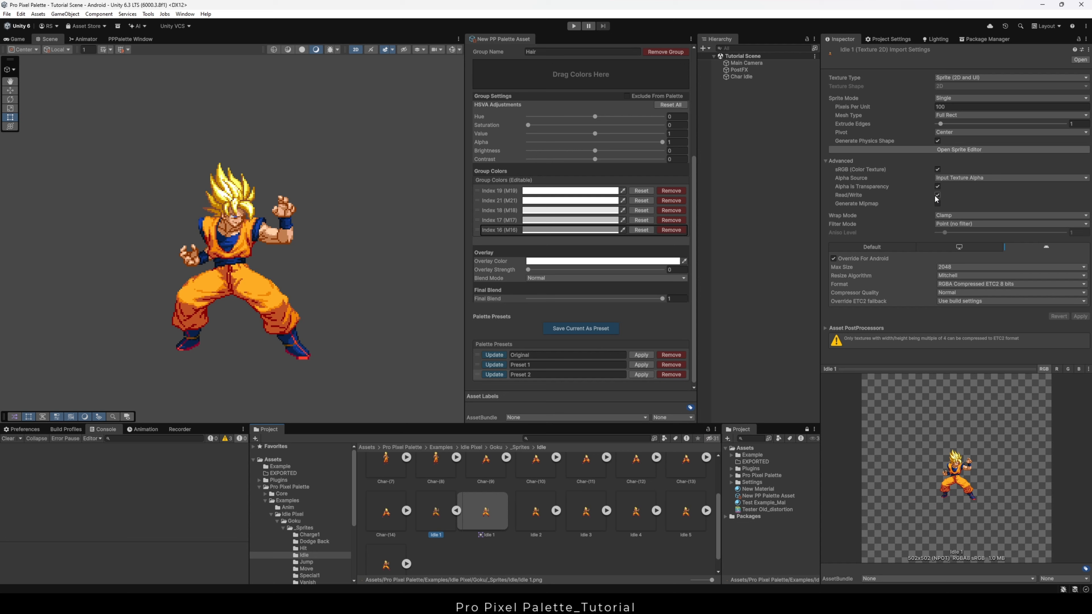
click(281, 468)
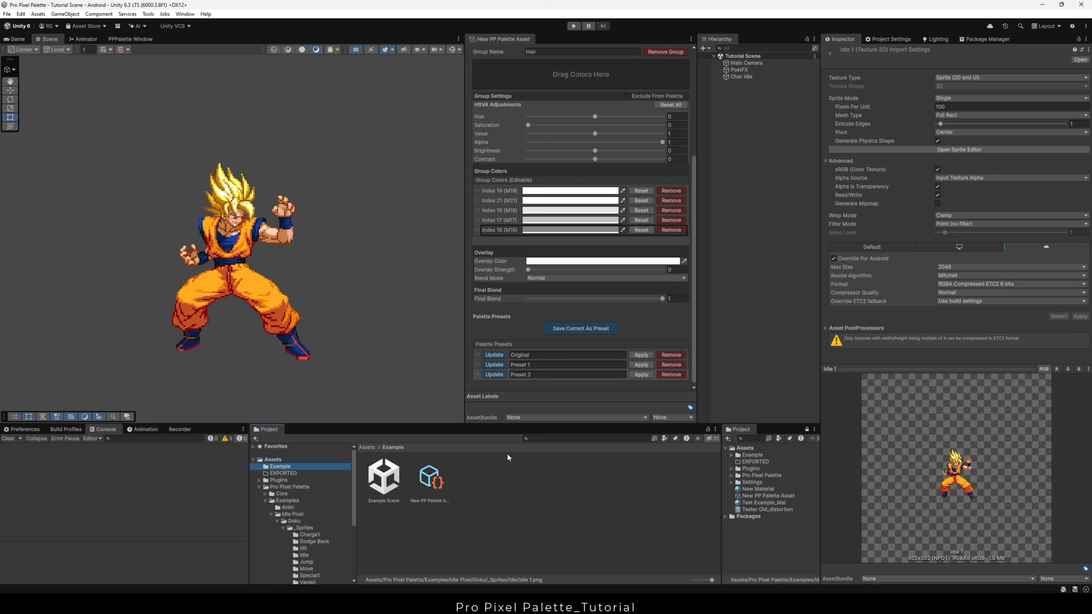
- Create a new material in the Example folder with the default name New Material
click(746, 77)
right_click(546, 512)
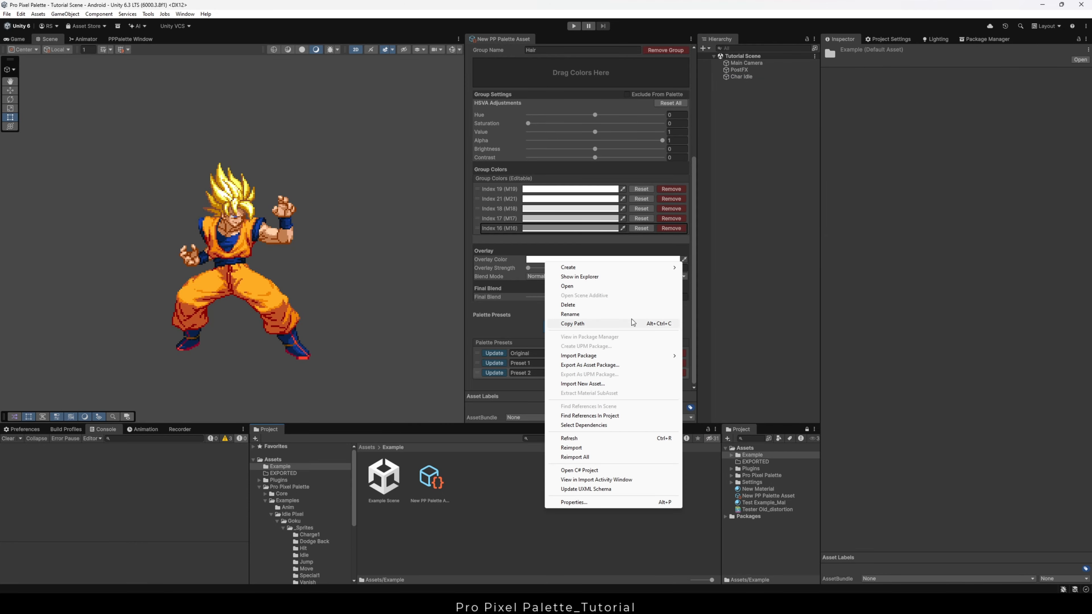
mouse_move(656, 269)
click(716, 278)
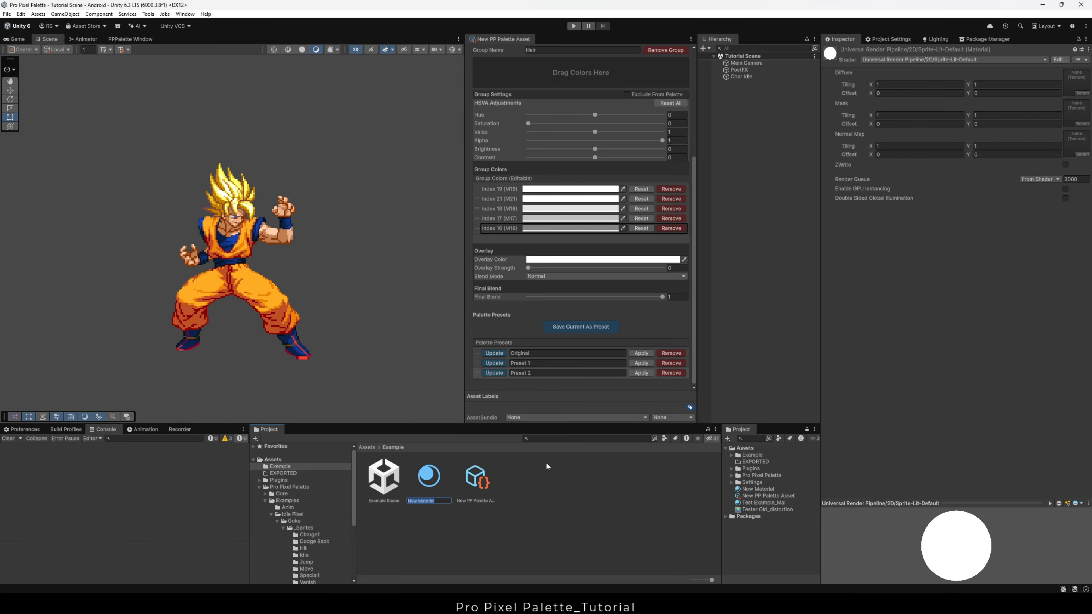
key(Return)
- Assign New Material to Char Idle's Sprite Renderer and set its shader to ProPixelShader/PPPaletteShader_URP
click(743, 76)
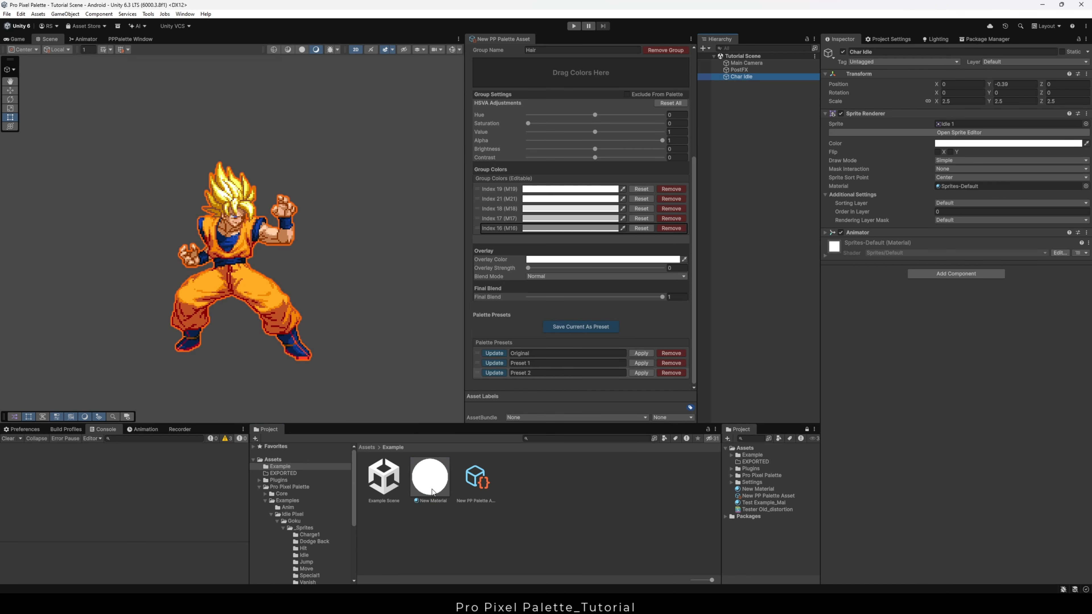
drag(432, 492, 947, 187)
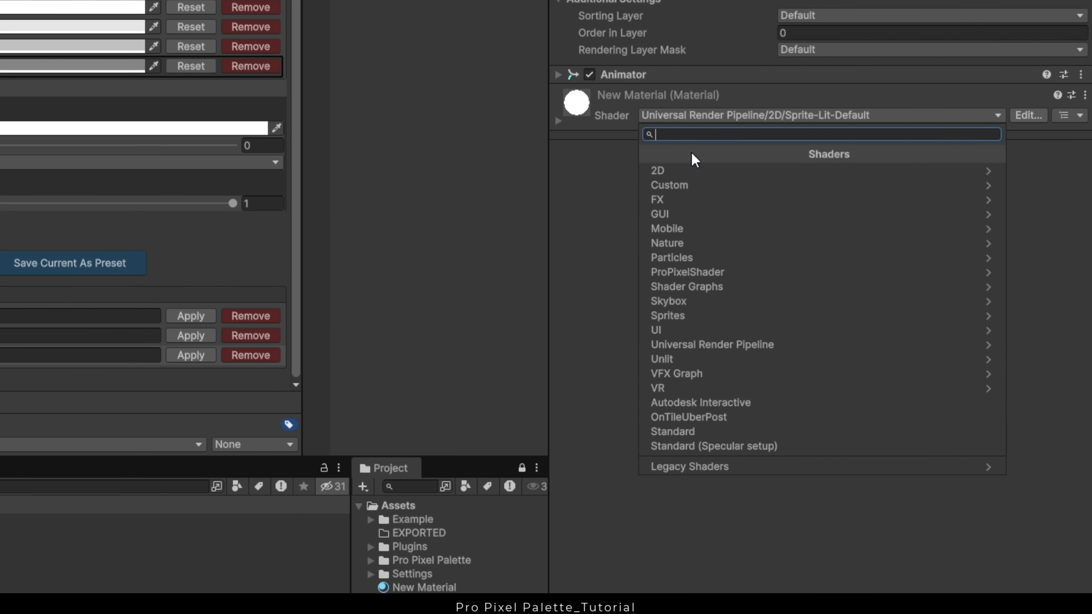
click(710, 274)
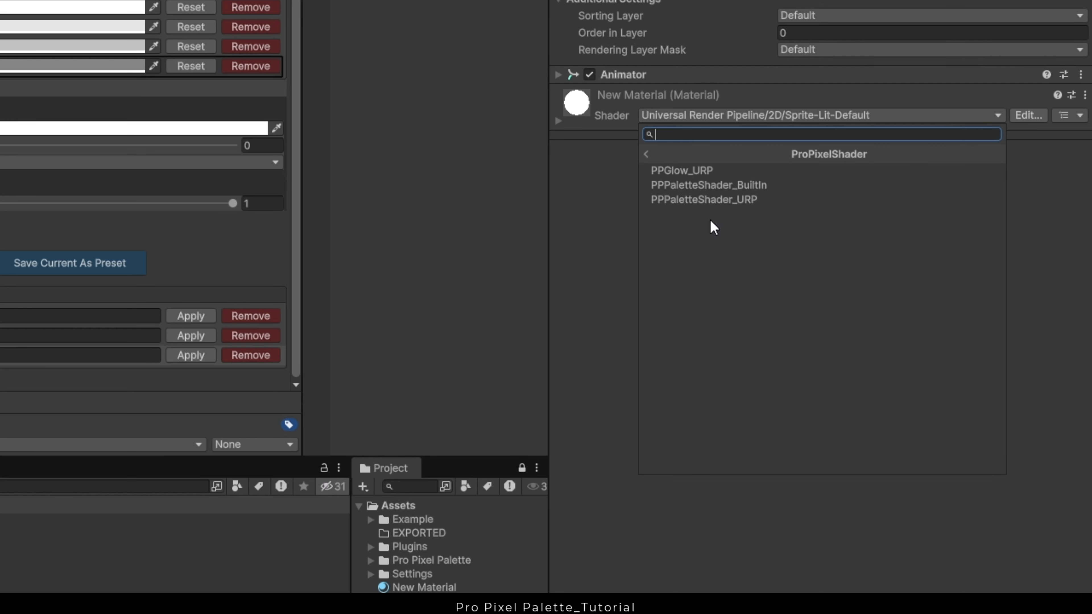
click(714, 198)
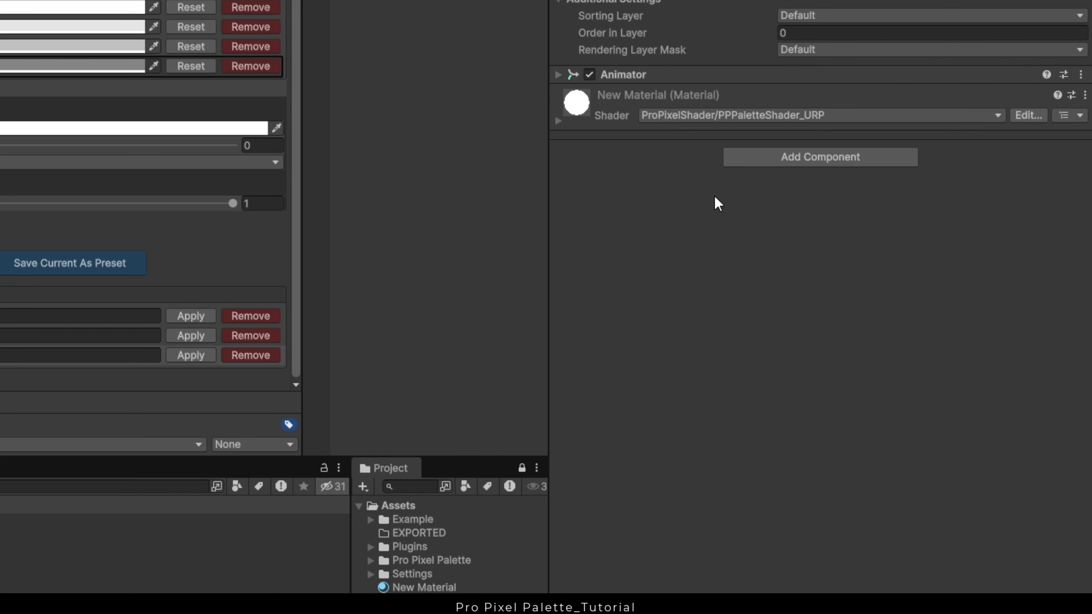
- Add a PP Palette Swapper component to Char Idle and assign New PP Palette Asset as its palette
click(750, 165)
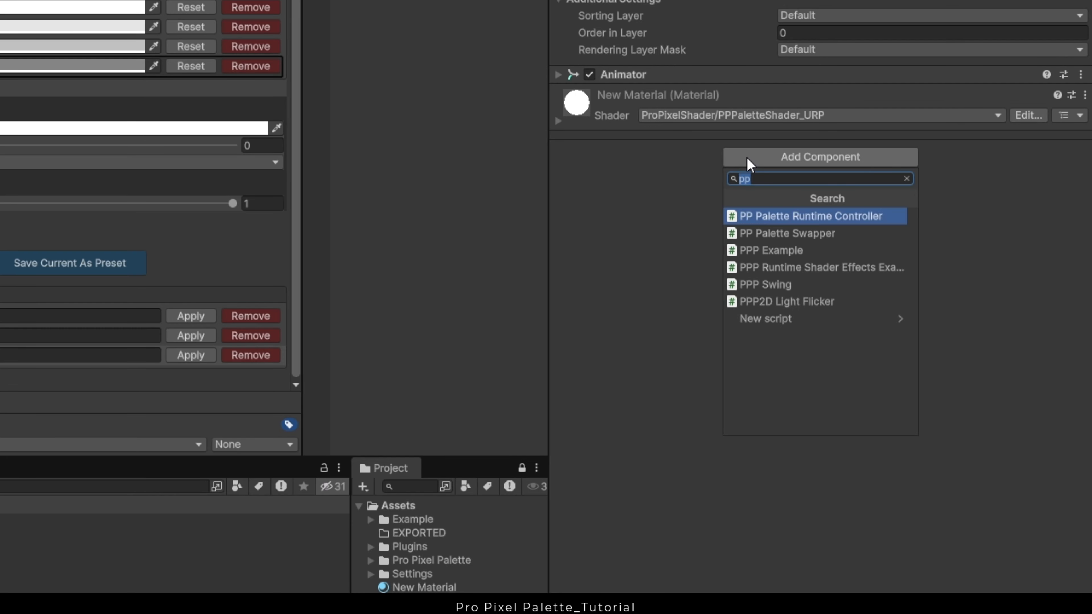
click(777, 240)
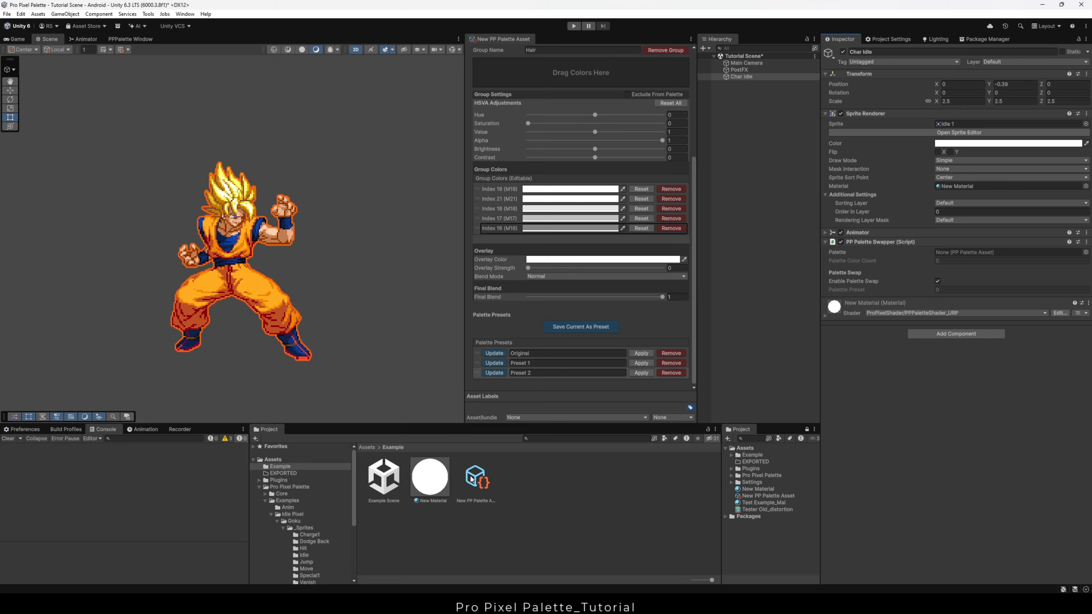
click(472, 478)
drag(472, 479, 958, 253)
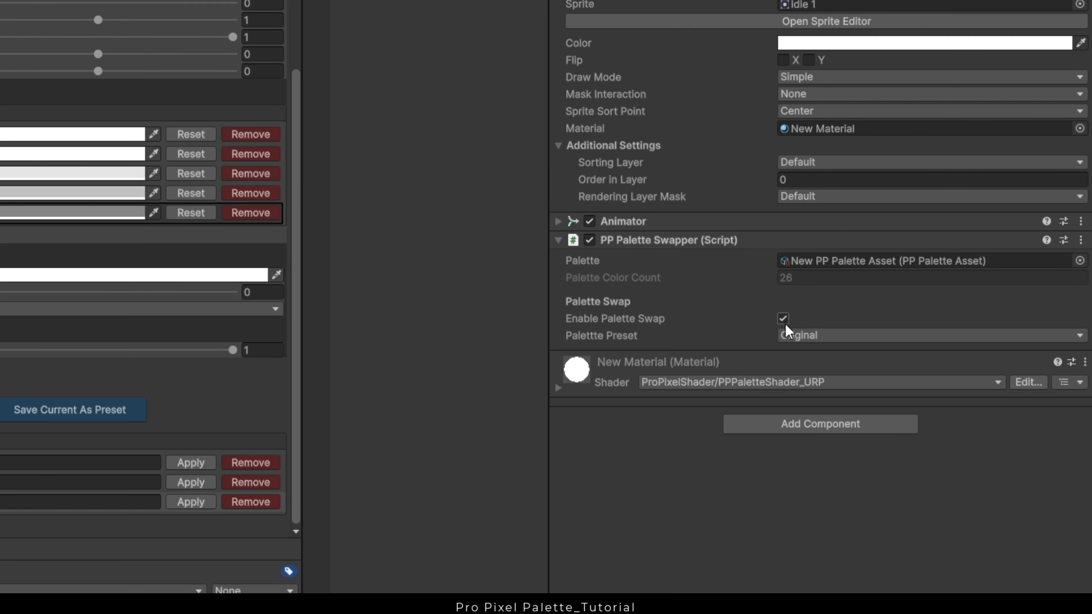
- Switch Char Idle's palette preset between Preset 1 and Preset 2, ending on Preset 1
click(796, 335)
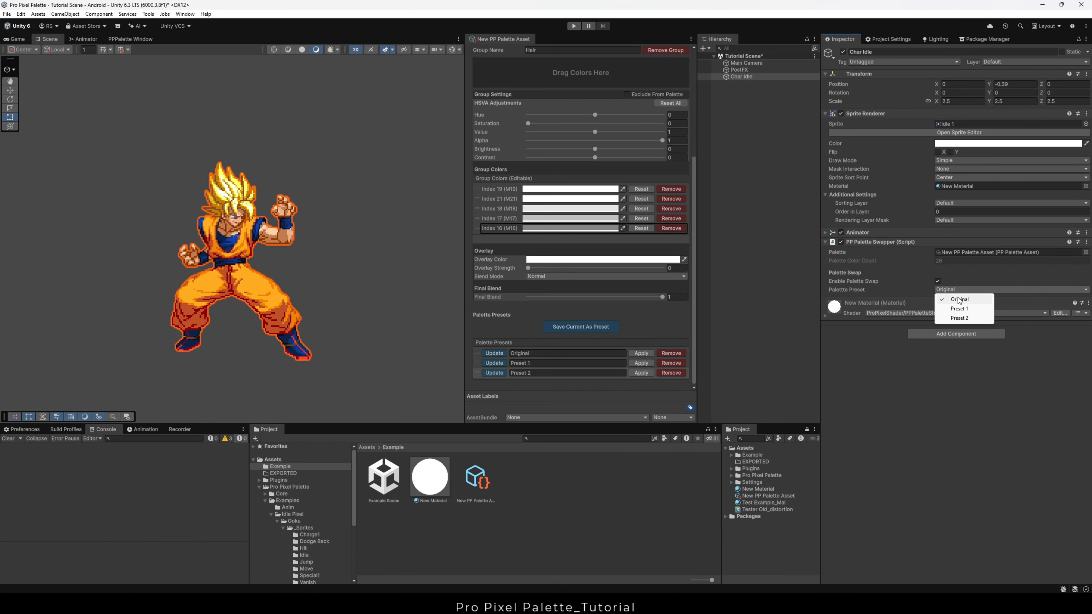
click(826, 373)
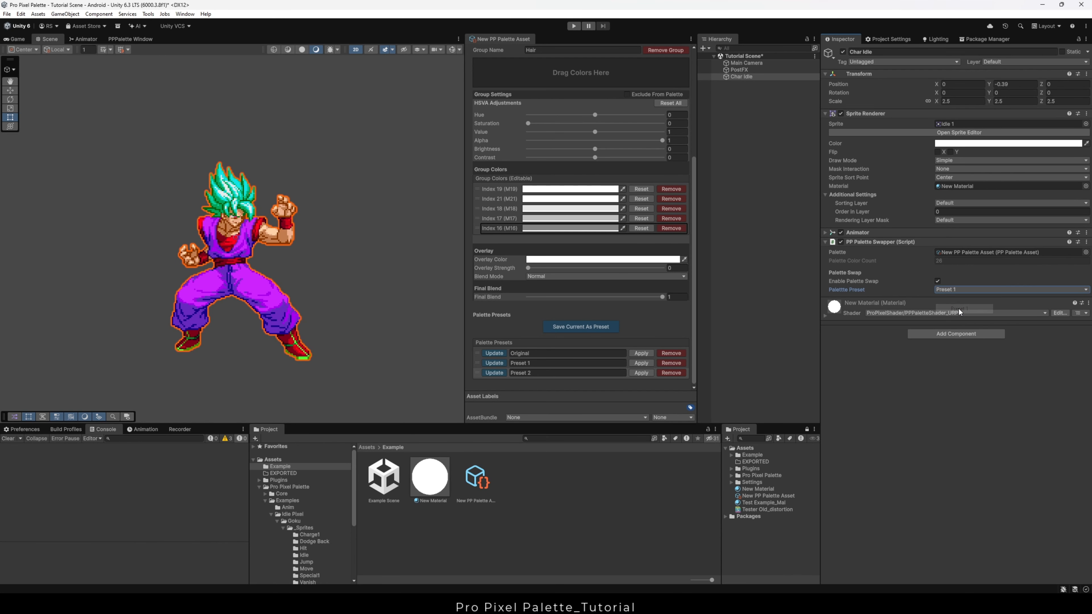
click(956, 289)
click(959, 316)
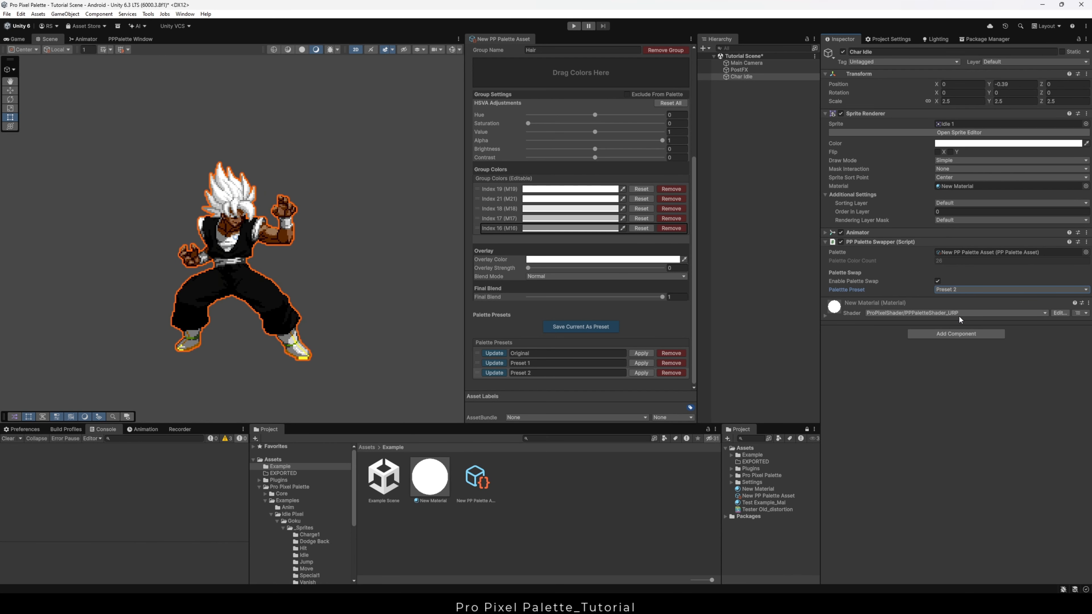
click(952, 292)
click(953, 308)
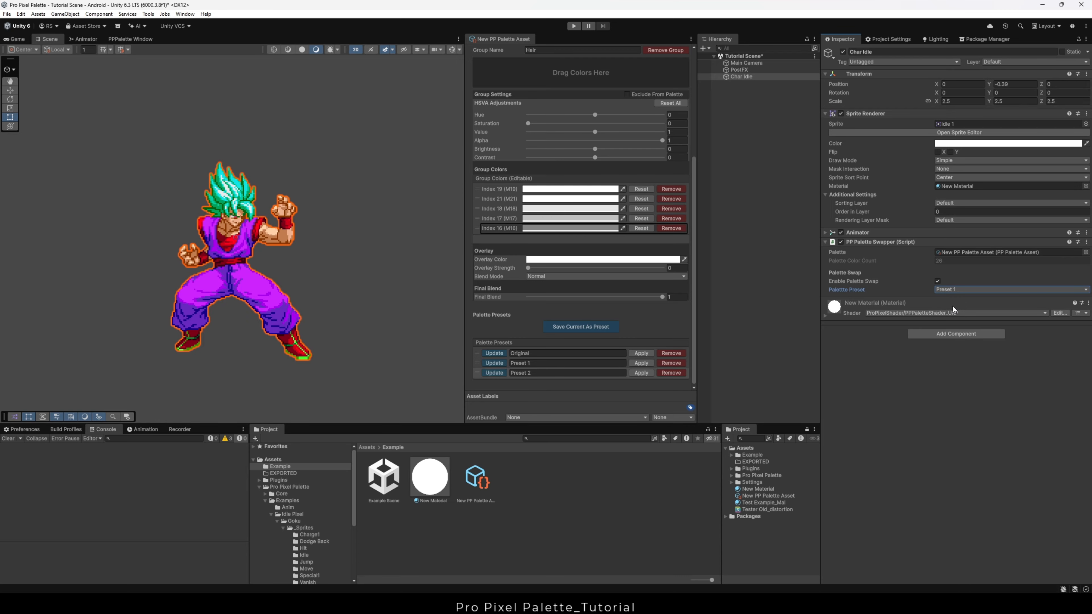
- Duplicate Char Idle and move the copy to the right of the original, at about X 2.43
click(740, 78)
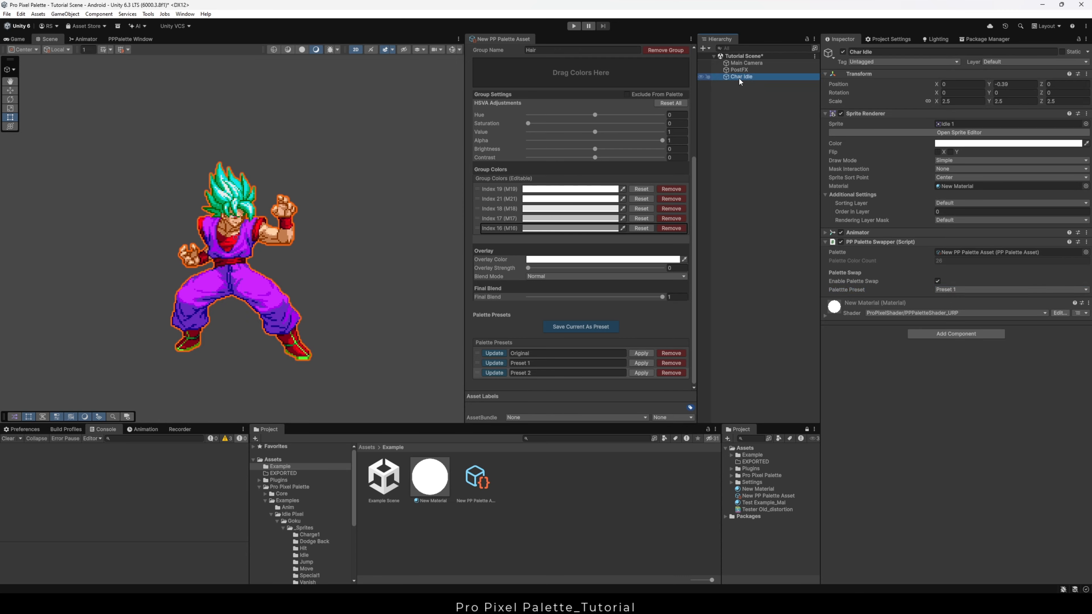
key(ctrl+d)
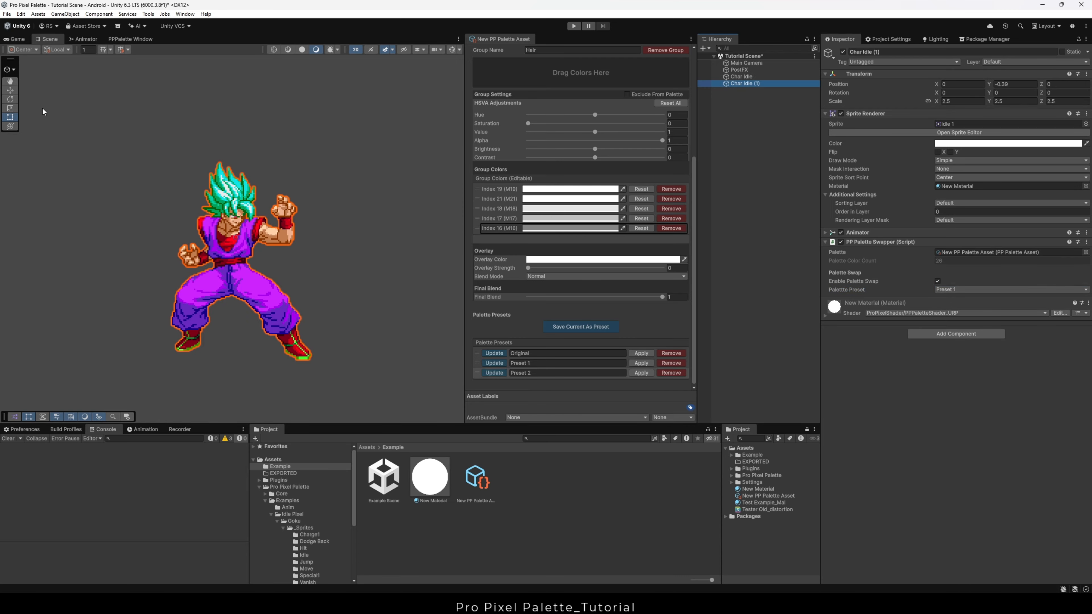
click(10, 90)
drag(289, 235, 431, 235)
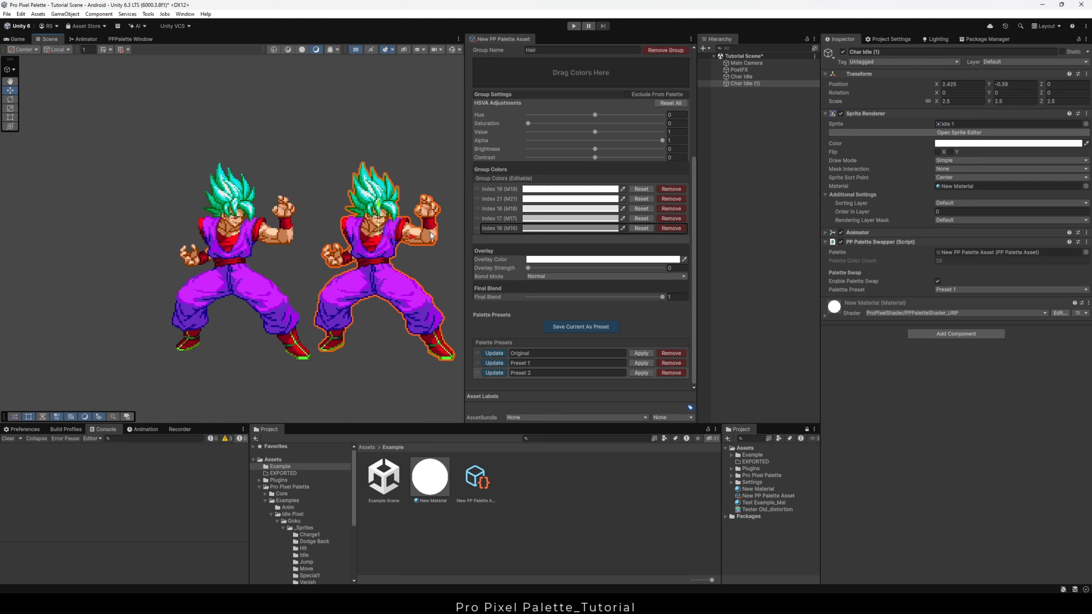
- Cycle the duplicate character's palette preset through Preset 2, Original and Preset 1, ending on Preset 2
click(946, 290)
click(959, 318)
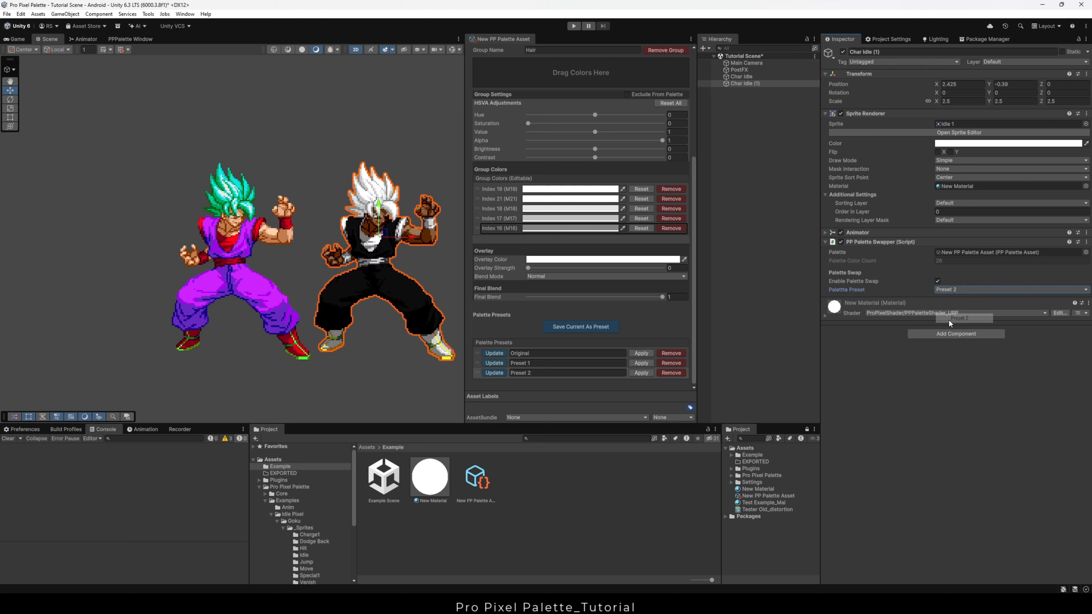
click(950, 290)
click(949, 300)
click(948, 289)
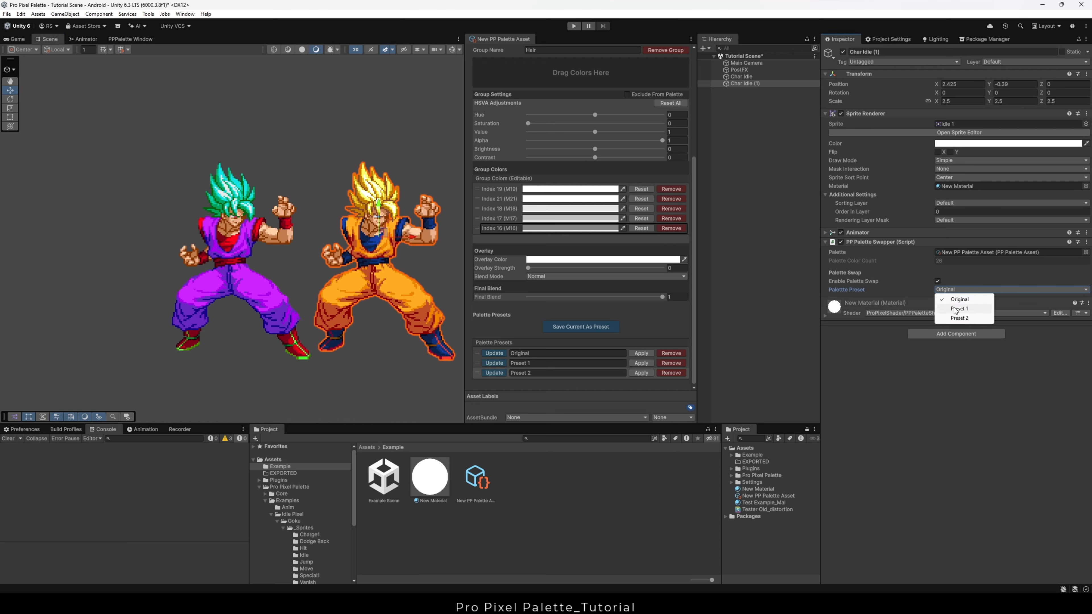
click(960, 309)
click(950, 289)
click(954, 319)
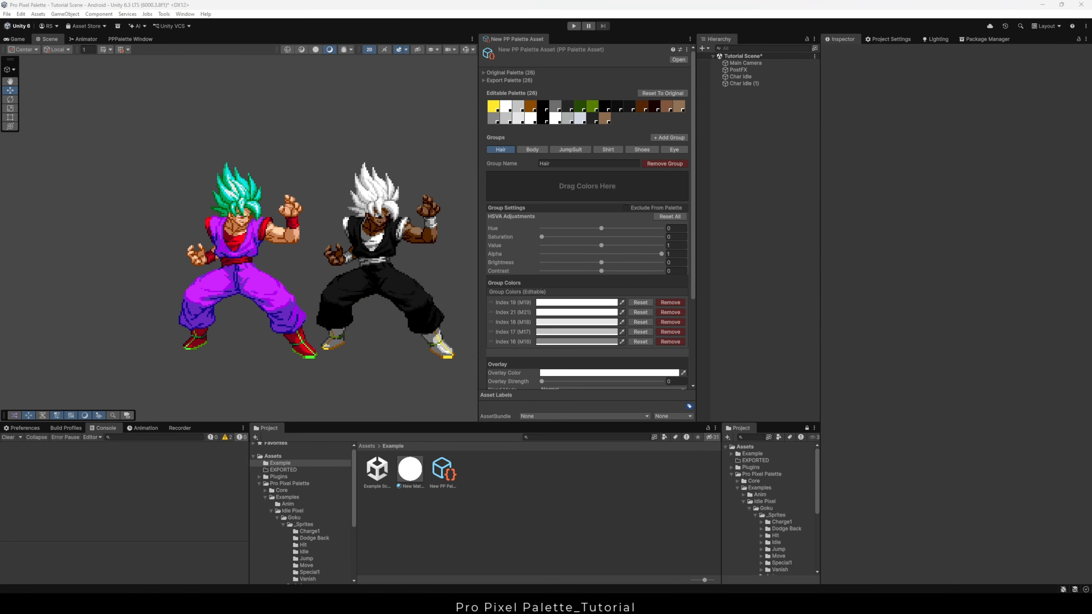
- Create a MonoBehaviour script named Example in the Example folder
right_click(511, 493)
mouse_move(583, 250)
click(678, 265)
text(Example)
key(Return)
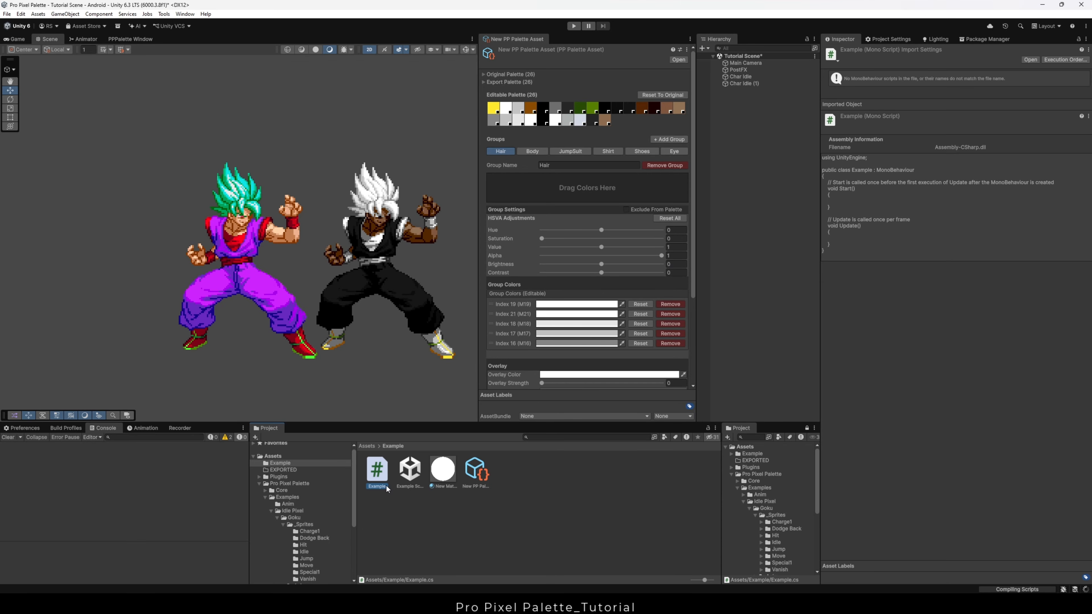
- Open the Example script in Visual Studio, make its class inherit from PPPaletteRuntimeController, save it, and return to Unity
click(378, 473)
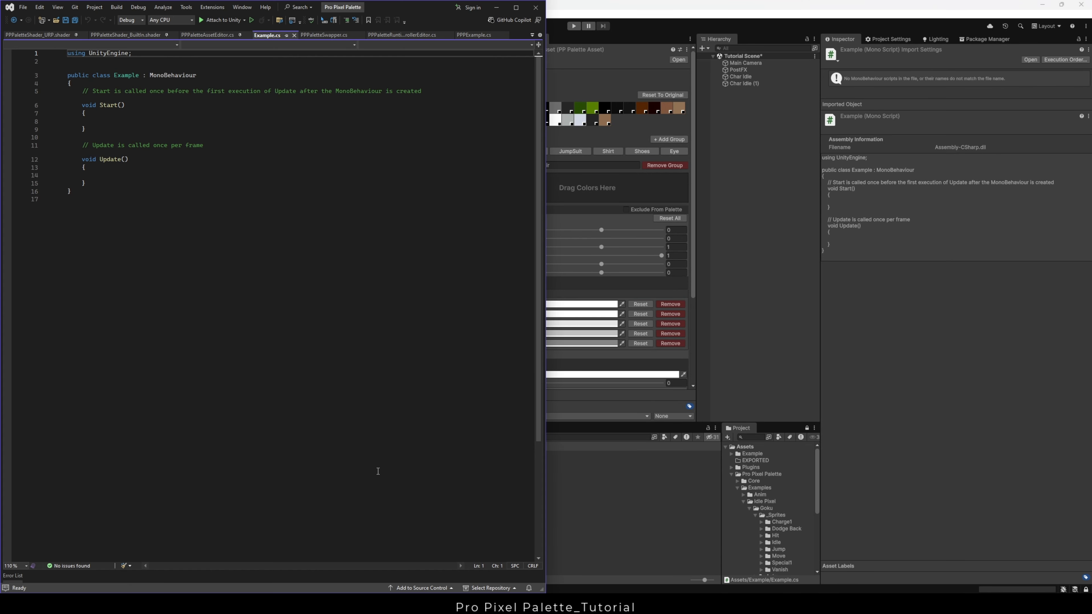
click(165, 76)
double_click(166, 77)
text(pppcontr)
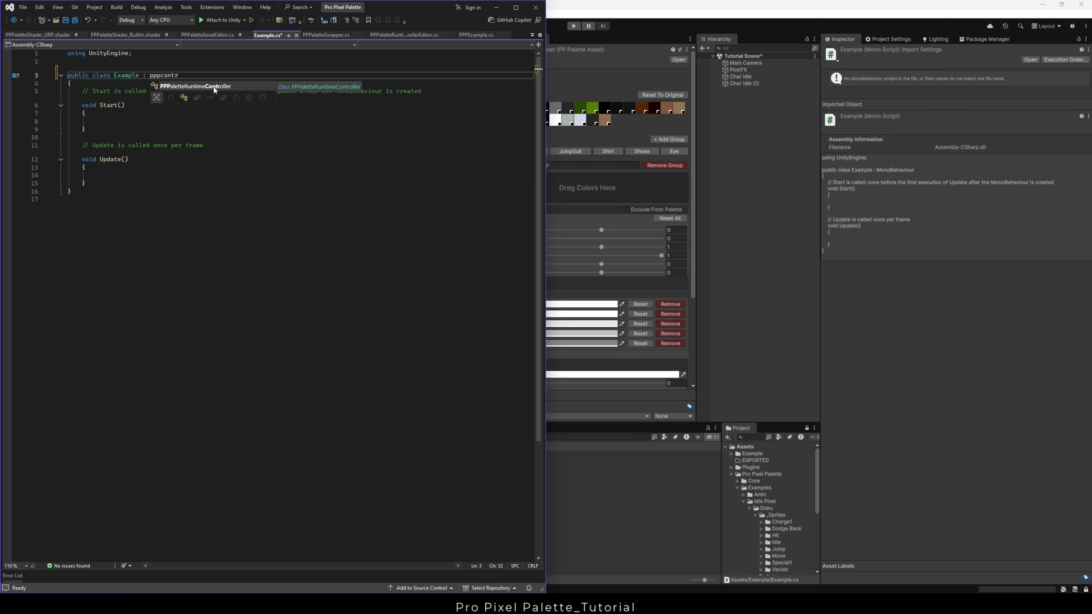
key(Tab)
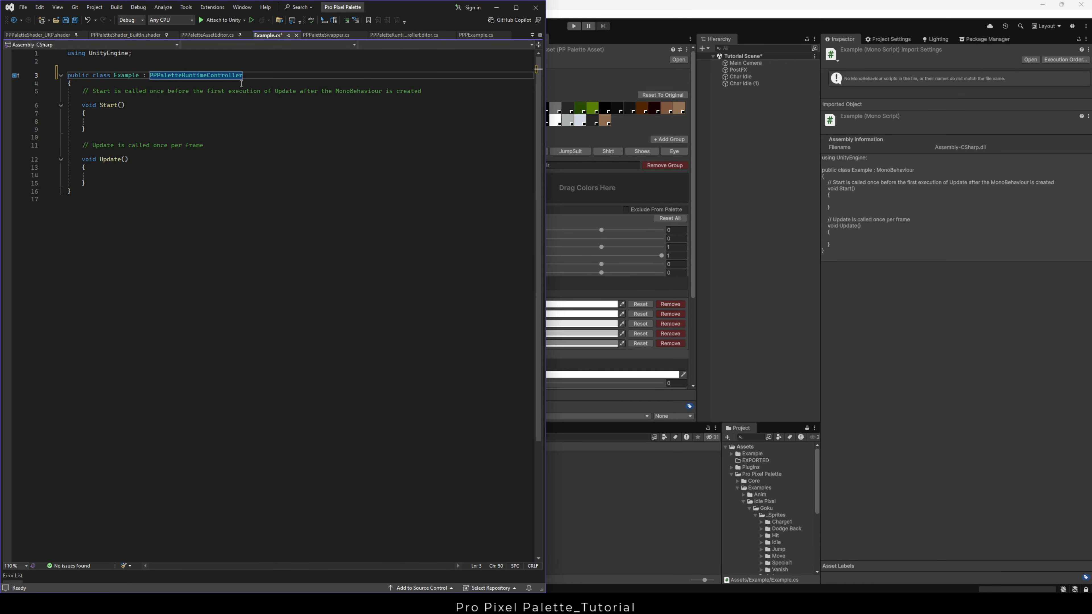
key(ctrl+s)
click(630, 12)
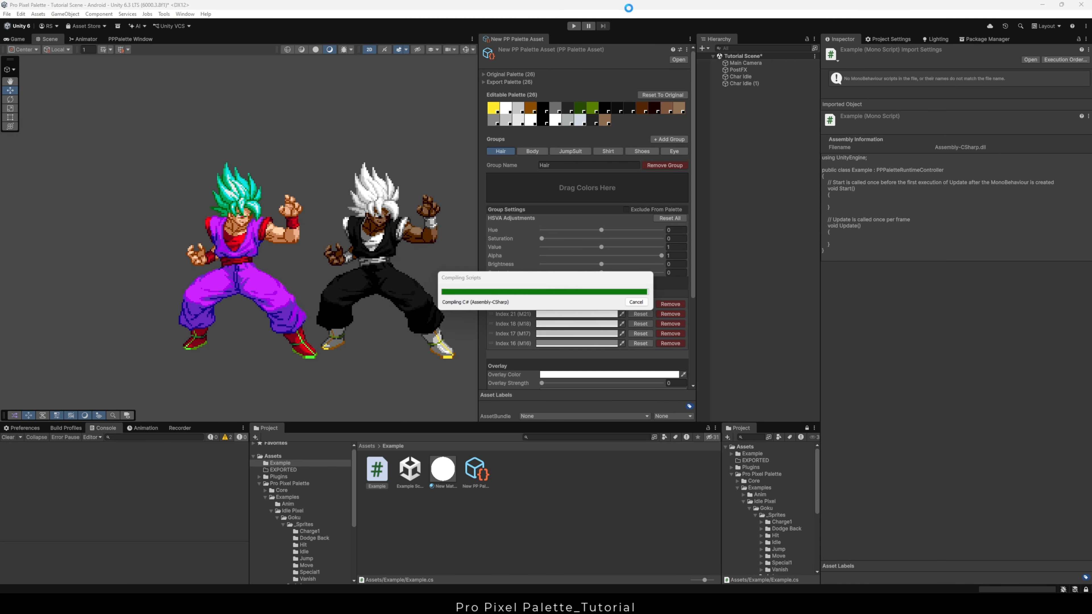
- Attach the Example script to both Char Idle and Char Idle (1)
click(751, 77)
drag(379, 471, 843, 351)
click(759, 86)
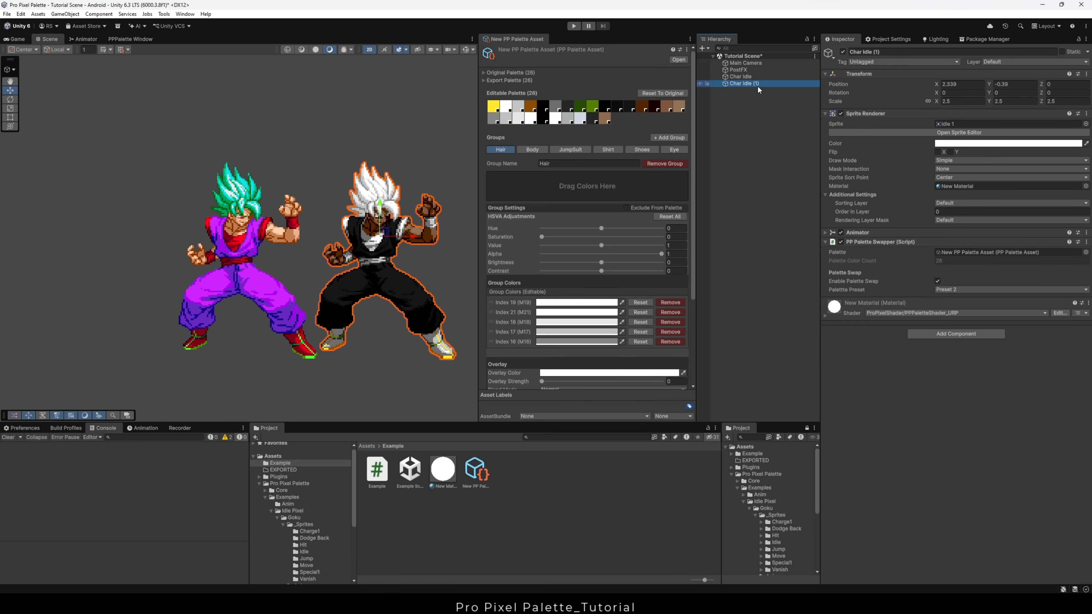
drag(378, 474, 844, 373)
- Add a group preference to Char Idle's Example component and view its palette group options in Play mode
click(747, 78)
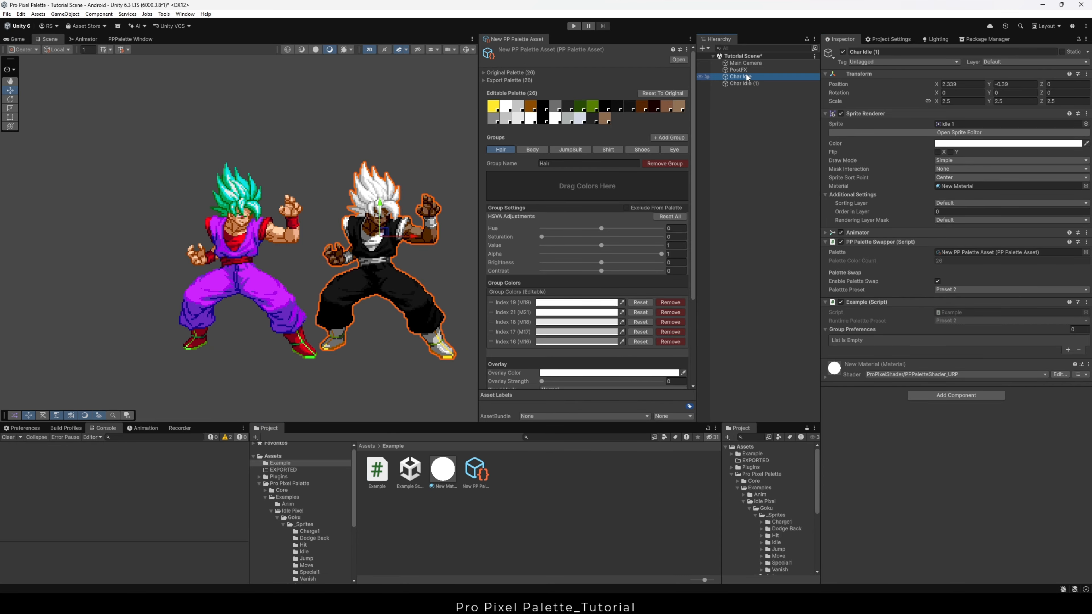
click(1067, 350)
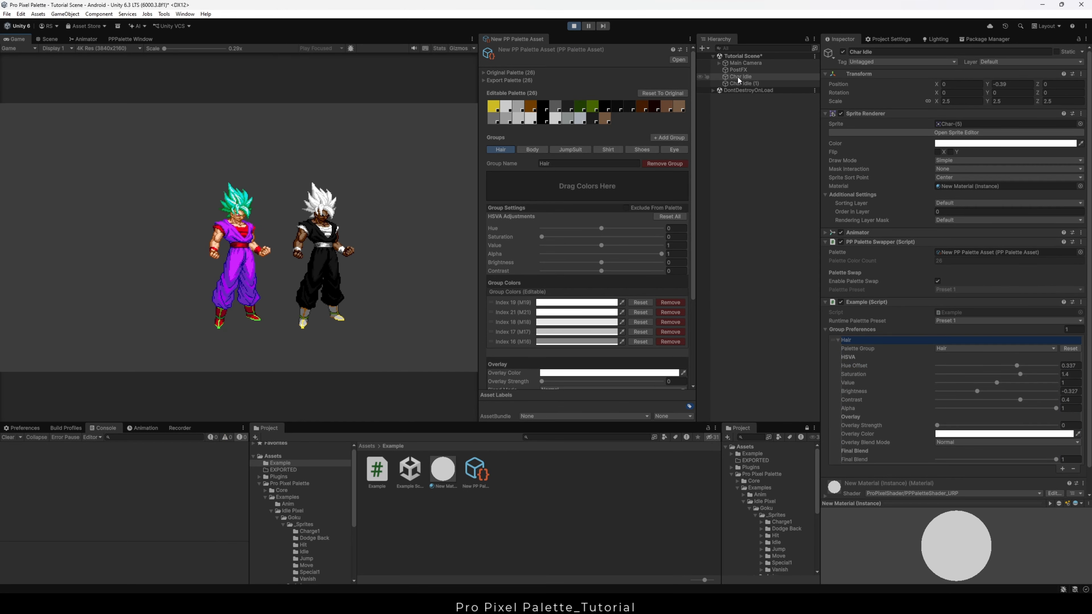
click(949, 349)
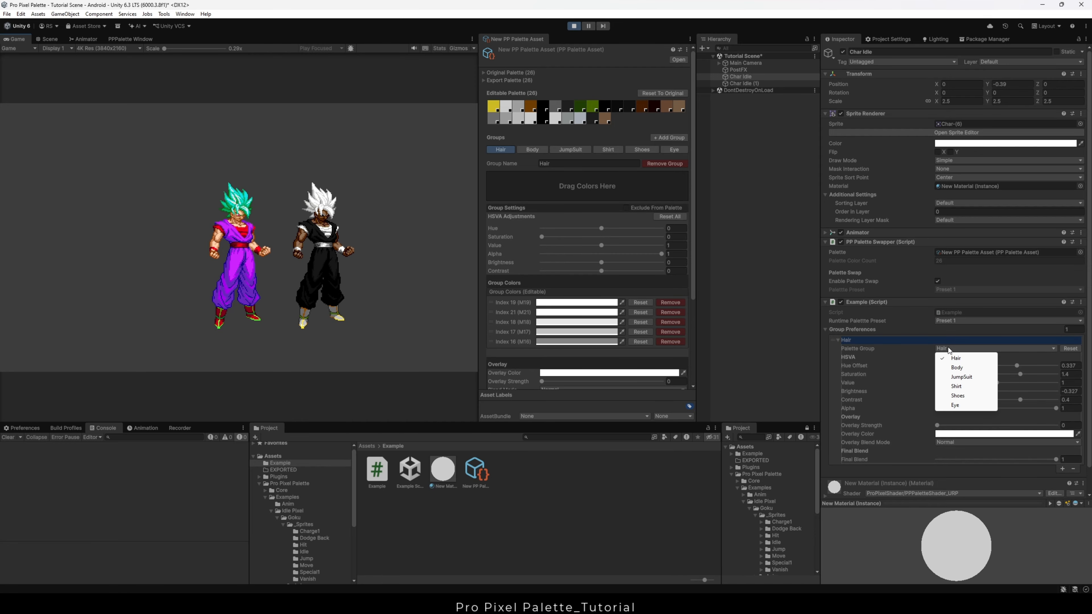
- Switch Char Idle's runtime palette preset to Original and then to Preset 2
click(947, 322)
click(958, 330)
click(951, 321)
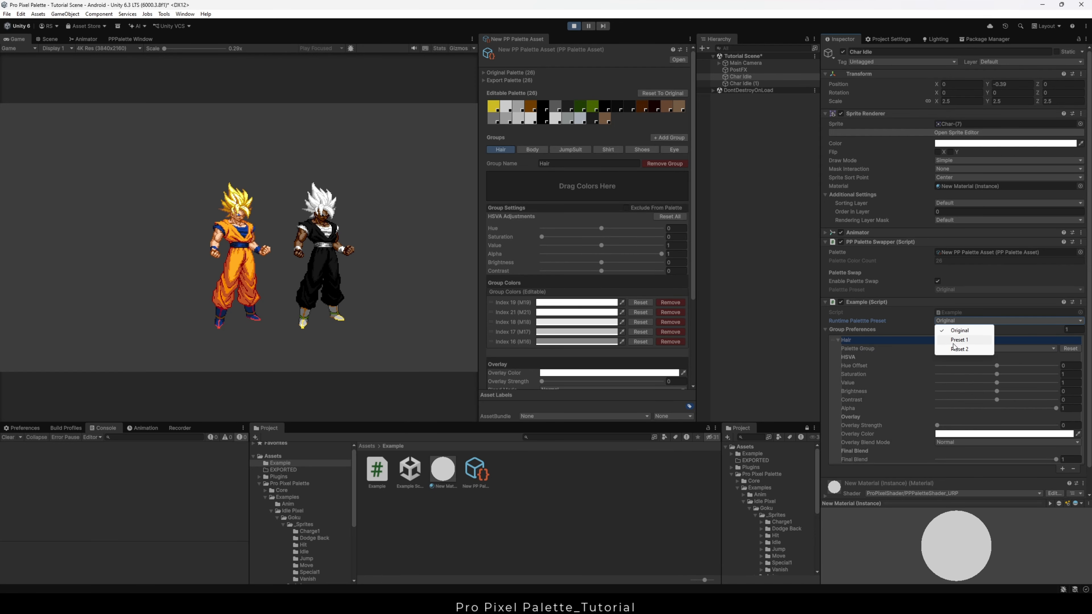
click(952, 348)
- Switch Char Idle (1)'s runtime palette preset to Preset 1 and then to Original
click(752, 85)
click(941, 321)
click(949, 338)
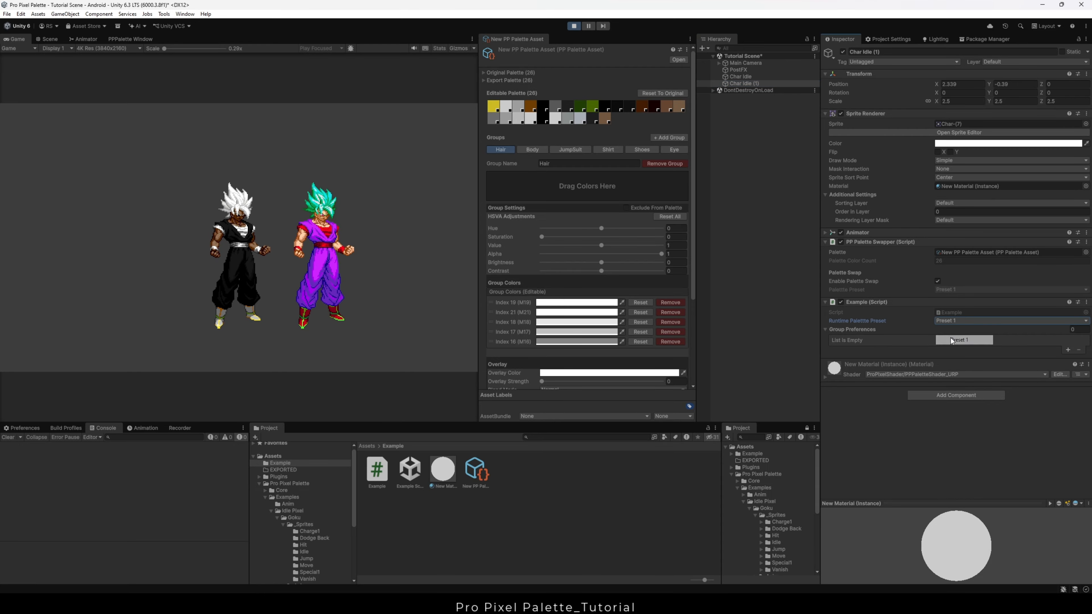
click(948, 321)
click(947, 329)
- Set Char Idle's first group preference to the JumpSuit palette group and reduce its alpha to 0
click(740, 76)
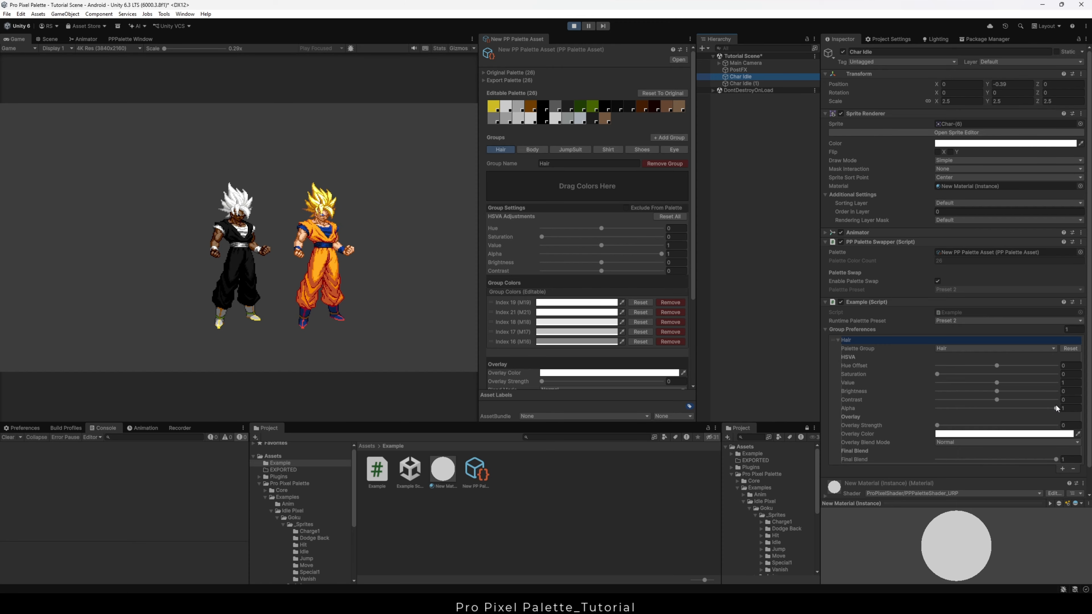
drag(1056, 408, 907, 418)
click(993, 348)
click(946, 377)
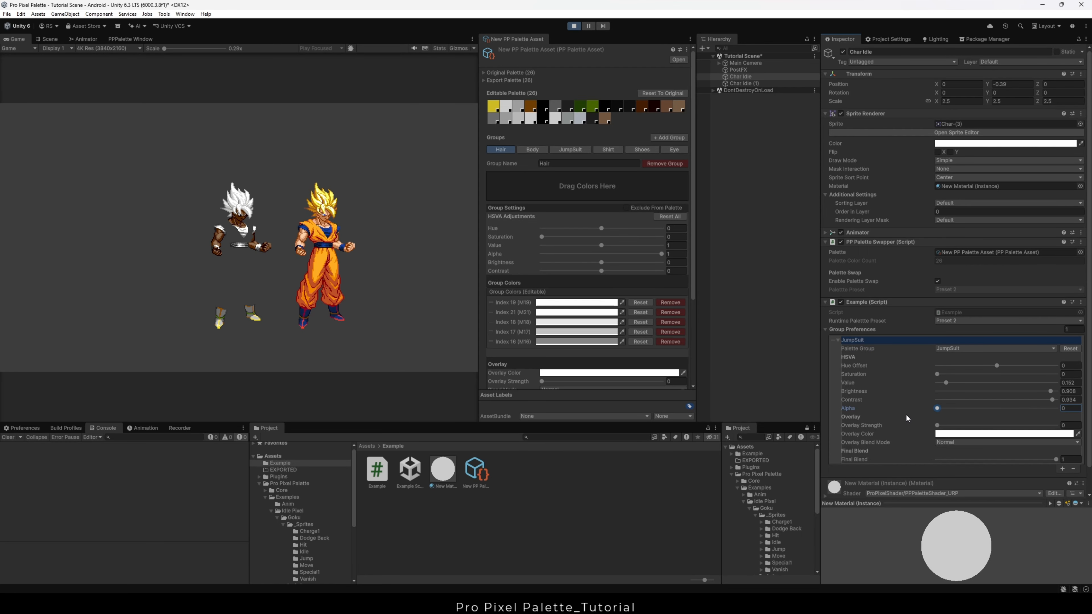
- Add a second group preference for the Shirt palette group and reduce its alpha to 0
click(1062, 469)
scroll(1062, 464, down, 3)
click(962, 338)
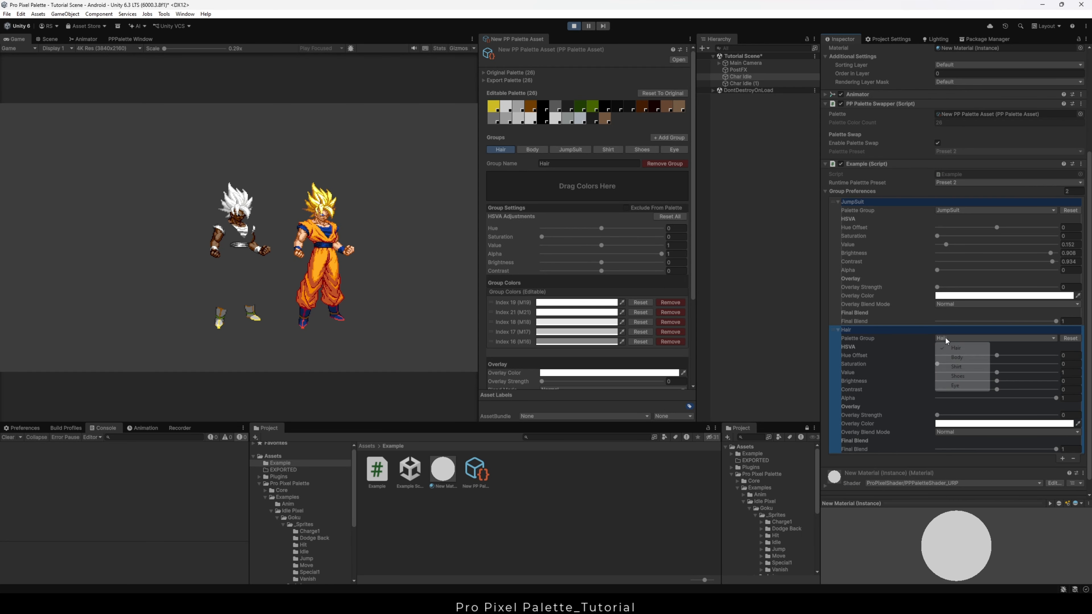
click(958, 367)
drag(1055, 398, 925, 406)
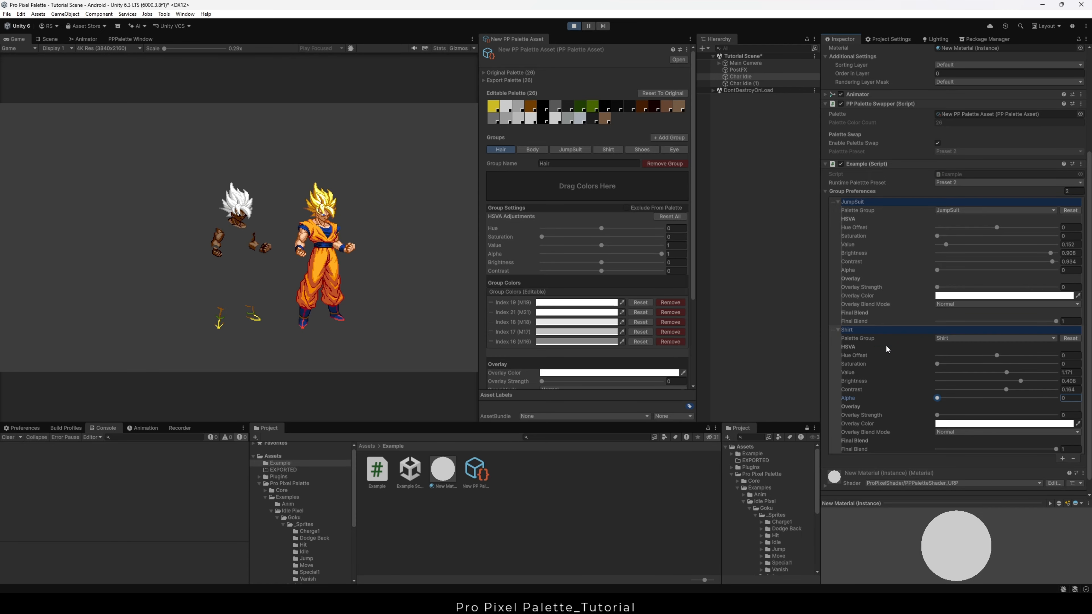
- Add a third group preference for the Shoes palette group and reduce its alpha to 0
scroll(1057, 423, down, 2)
click(1062, 420)
scroll(1062, 420, down, 3)
click(949, 358)
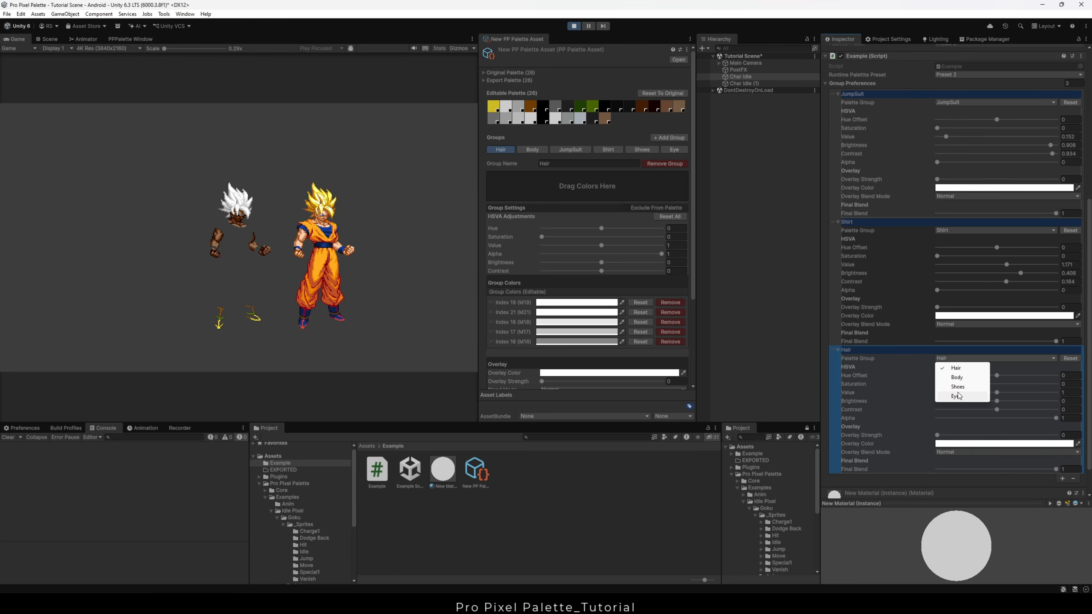
click(958, 386)
drag(1055, 418, 864, 429)
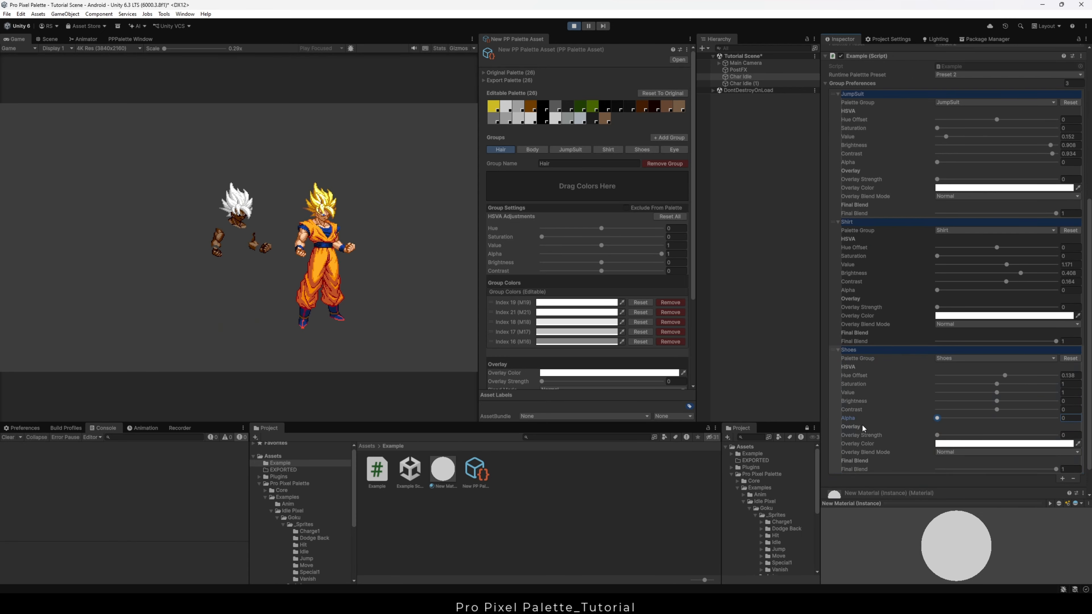
- Add a Body group preference to Char Idle (1), with saturation 0 and value about 0.72
click(745, 84)
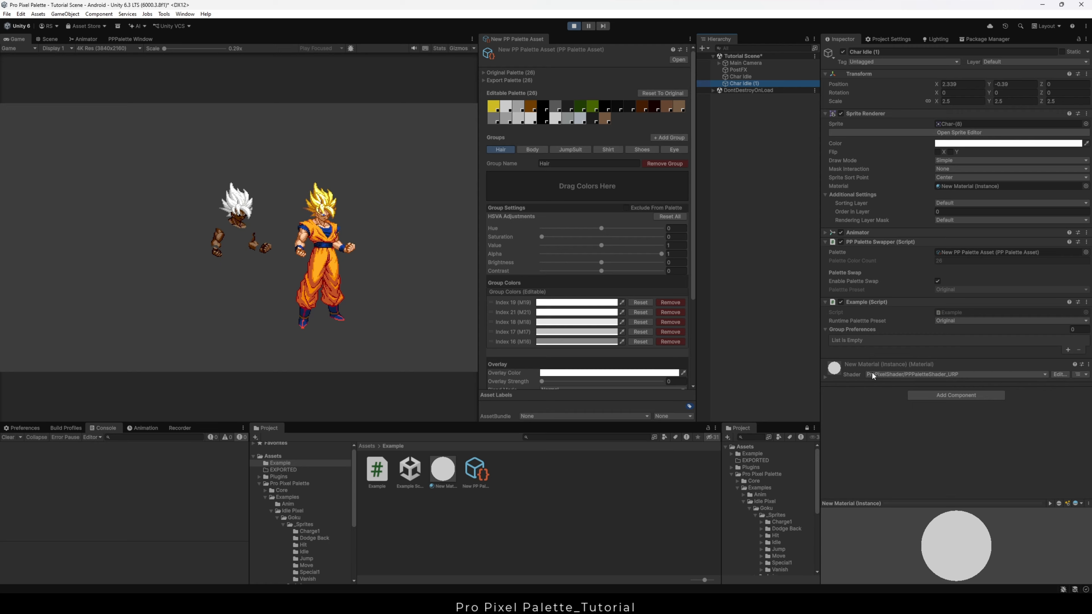
click(1067, 349)
click(956, 348)
click(956, 366)
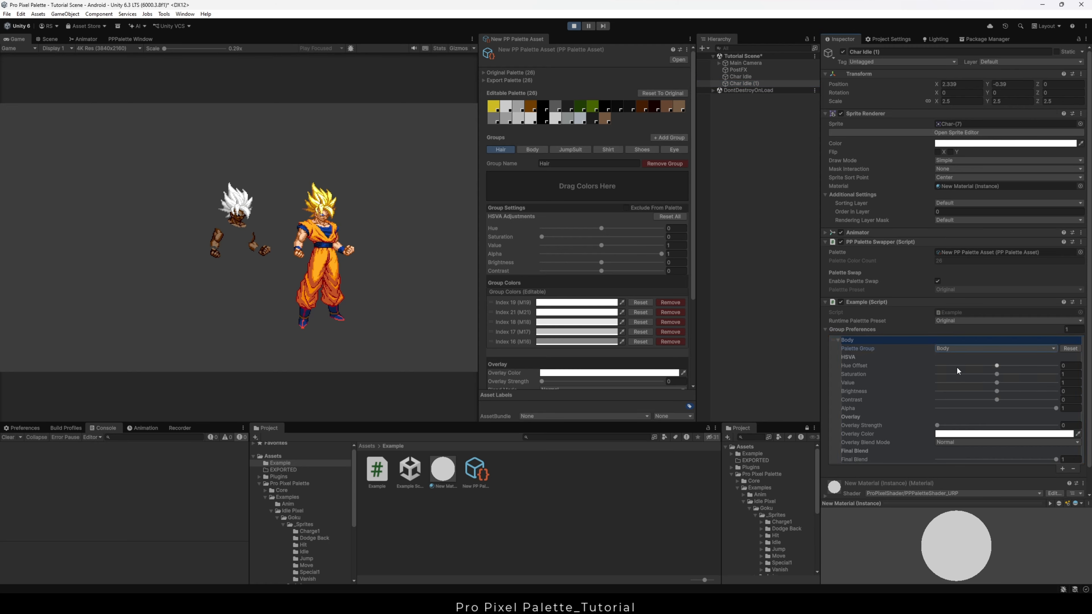
drag(995, 372, 940, 392)
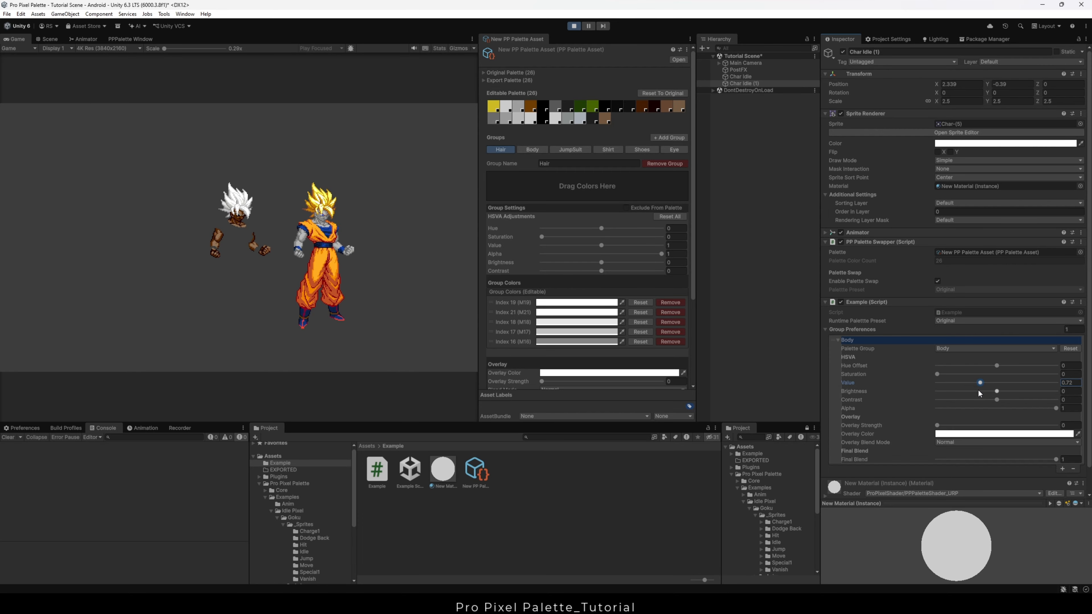
- Stop play mode and save the Example script that cycles the first group preference's hueOffset and refreshes the palette in Update()
click(574, 26)
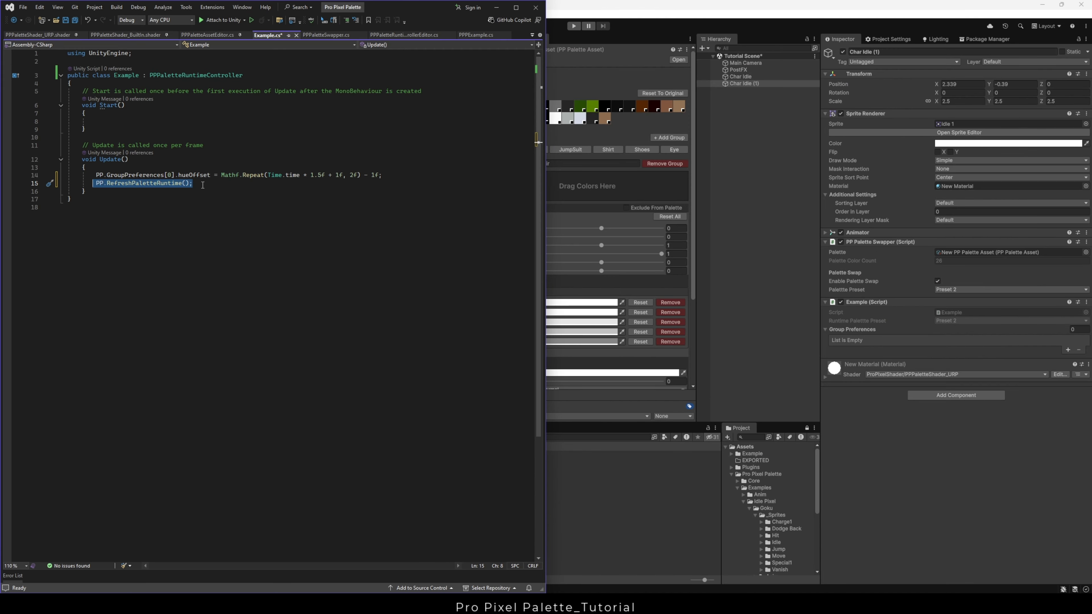
key(ctrl+s)
click(718, 120)
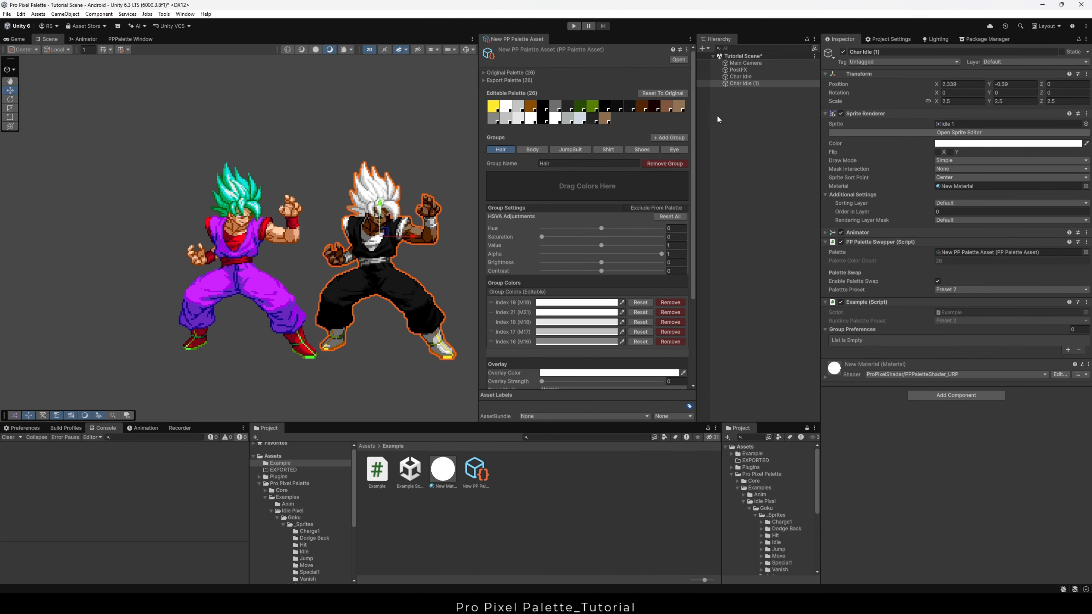
- Run the scene with Char Idle selected to check its scripted hair hue cycling, and stop play mode
click(748, 77)
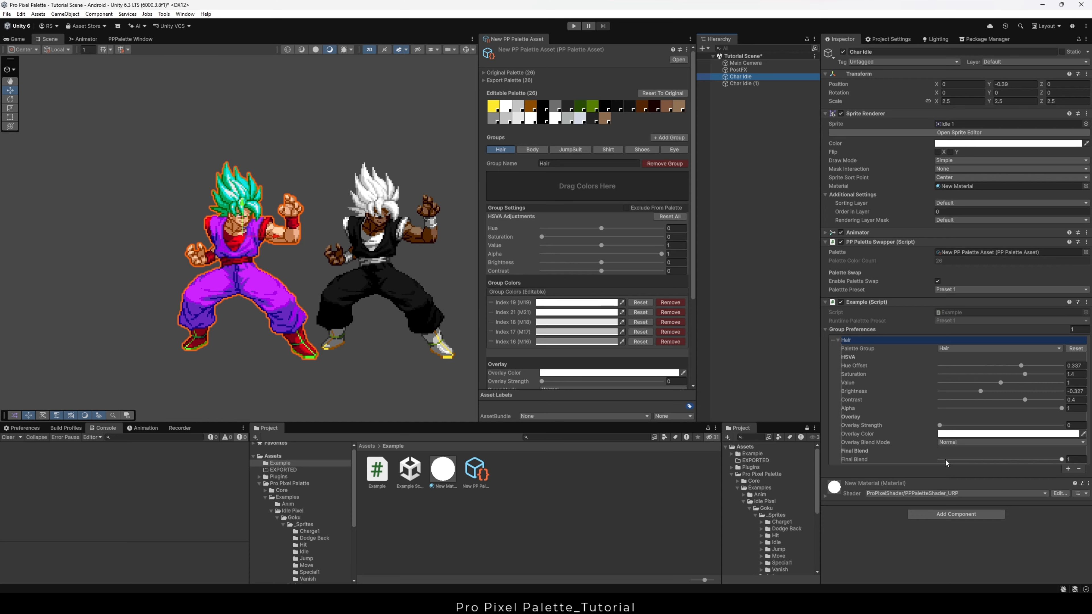
click(572, 27)
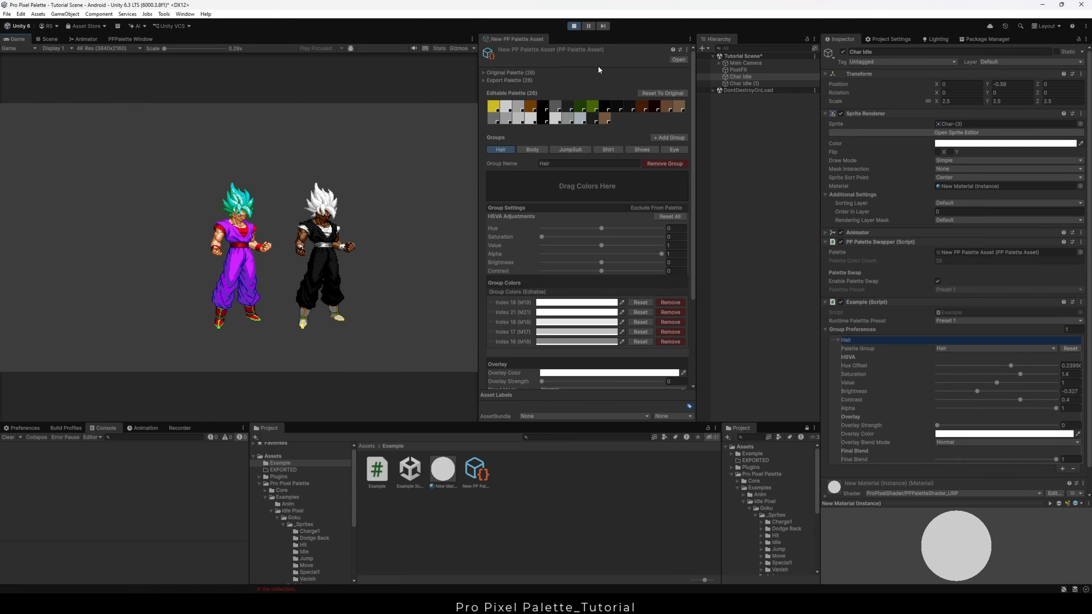
click(572, 27)
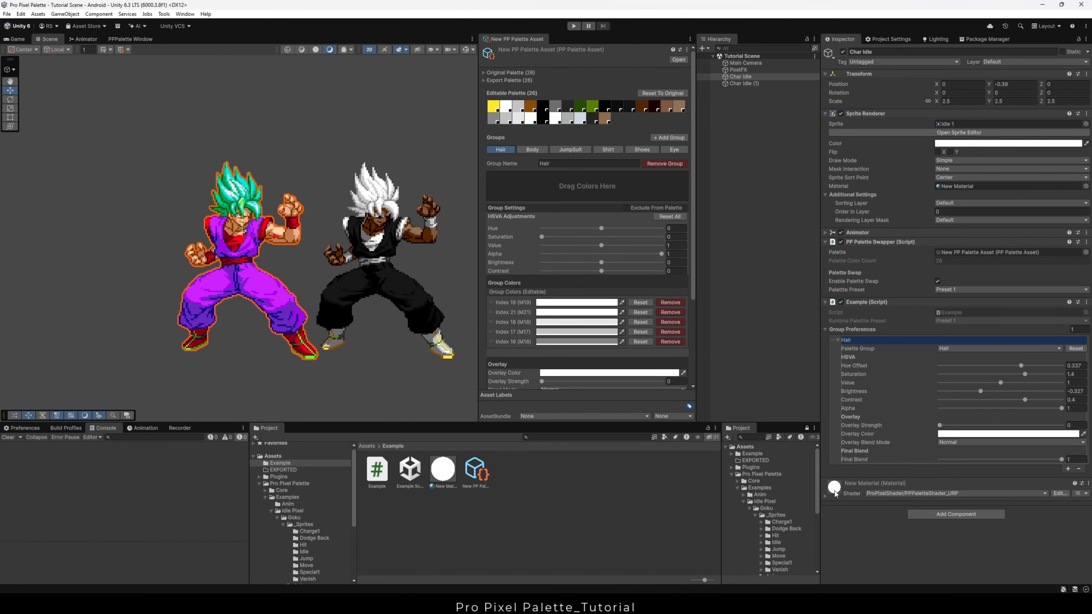
- Enable Speed Effect on Char Idle's material with wind strength 40.6, try other directions and return the direction to 0
click(836, 492)
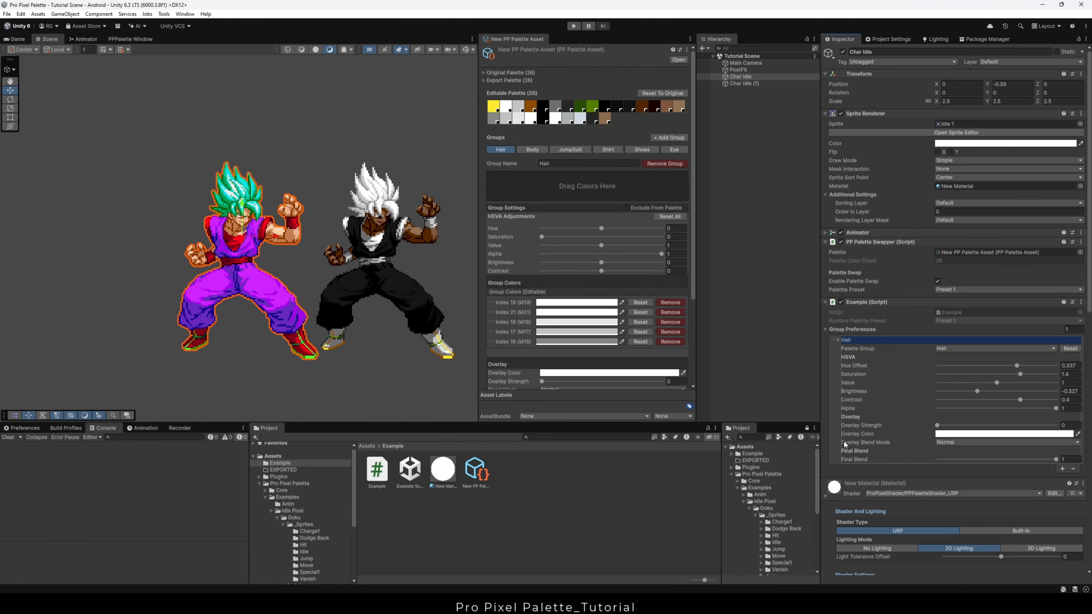
scroll(845, 445, down, 15)
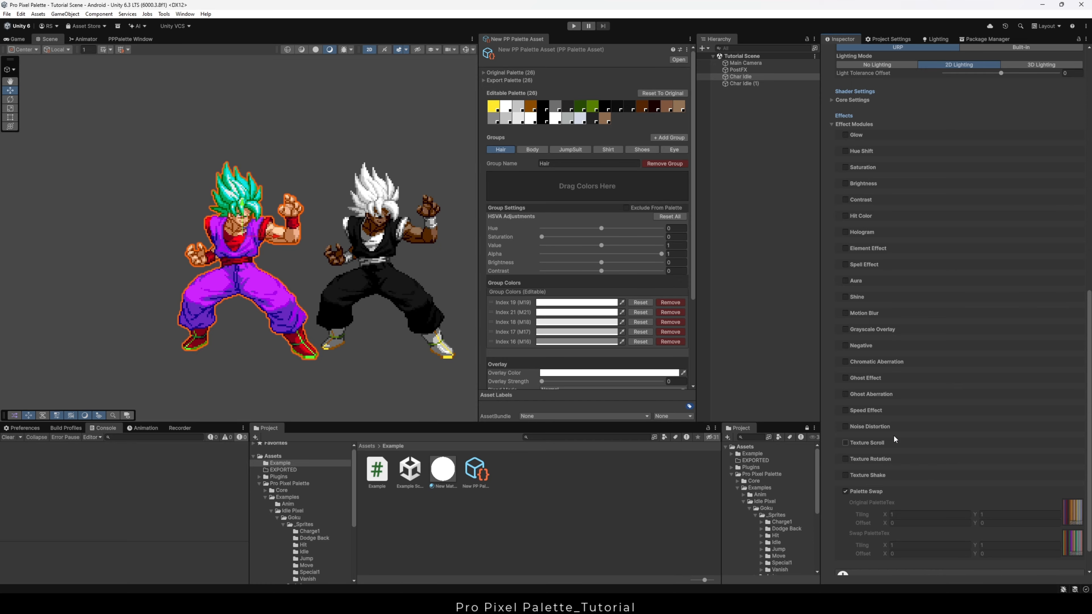
click(845, 410)
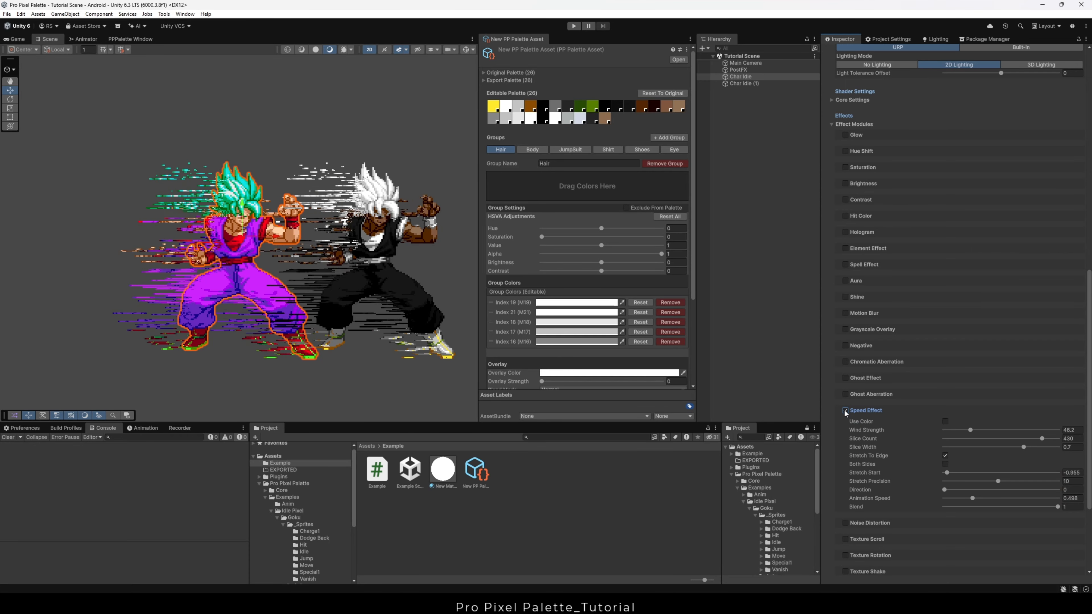
mouse_move(966, 429)
mouse_down()
mouse_move(951, 430)
mouse_move(967, 434)
mouse_up()
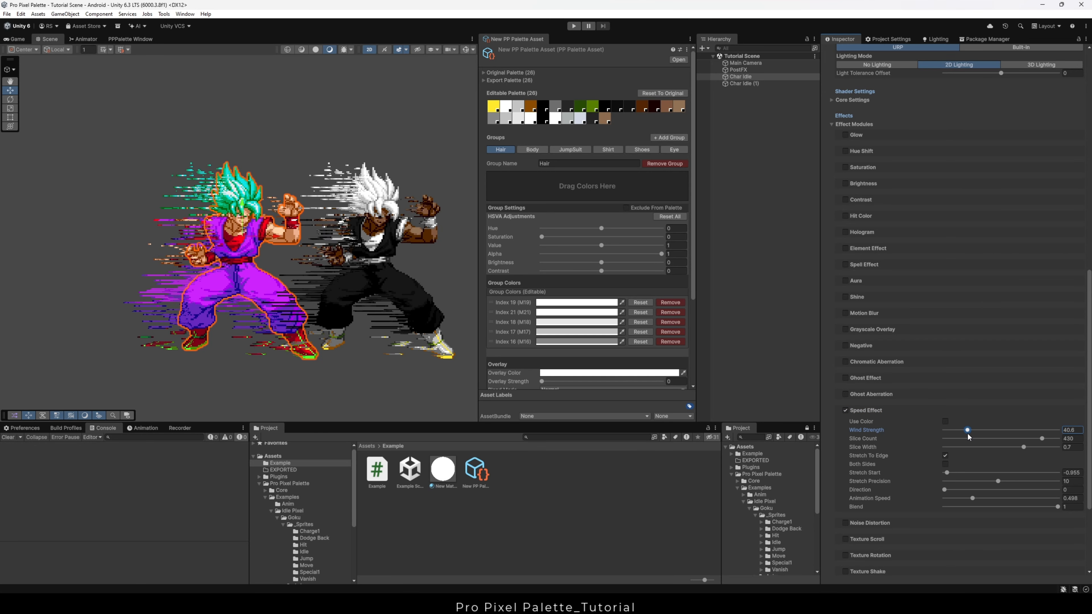
mouse_move(945, 490)
mouse_down()
mouse_move(1005, 490)
mouse_move(1023, 466)
mouse_move(1060, 467)
mouse_up()
click(945, 490)
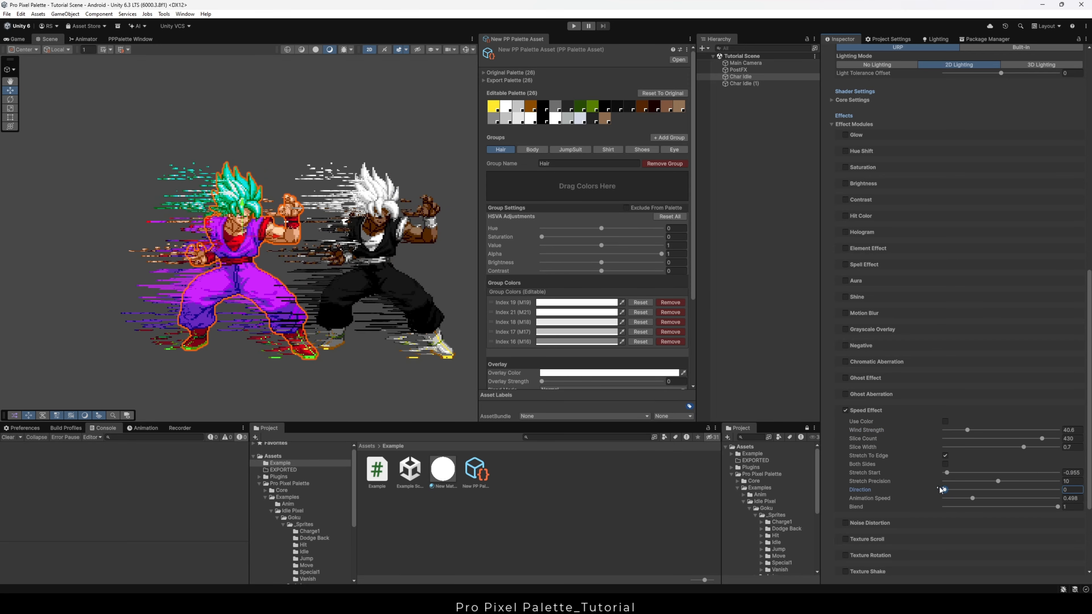
- Color the Speed Effect streaks black (000000) and set their stretch start to about -0.925
click(945, 421)
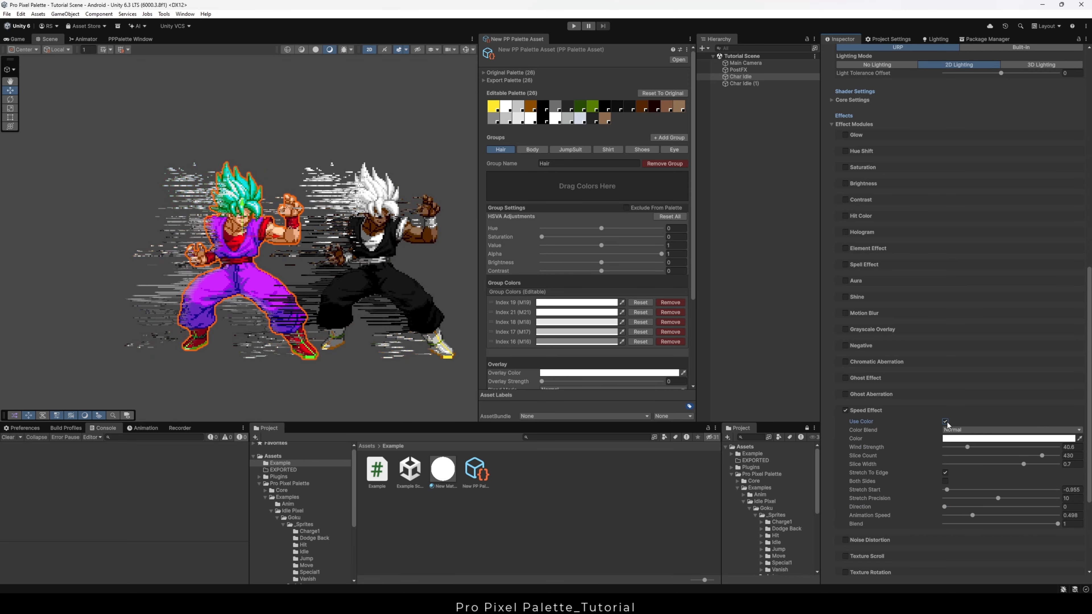
click(965, 438)
drag(989, 403, 971, 455)
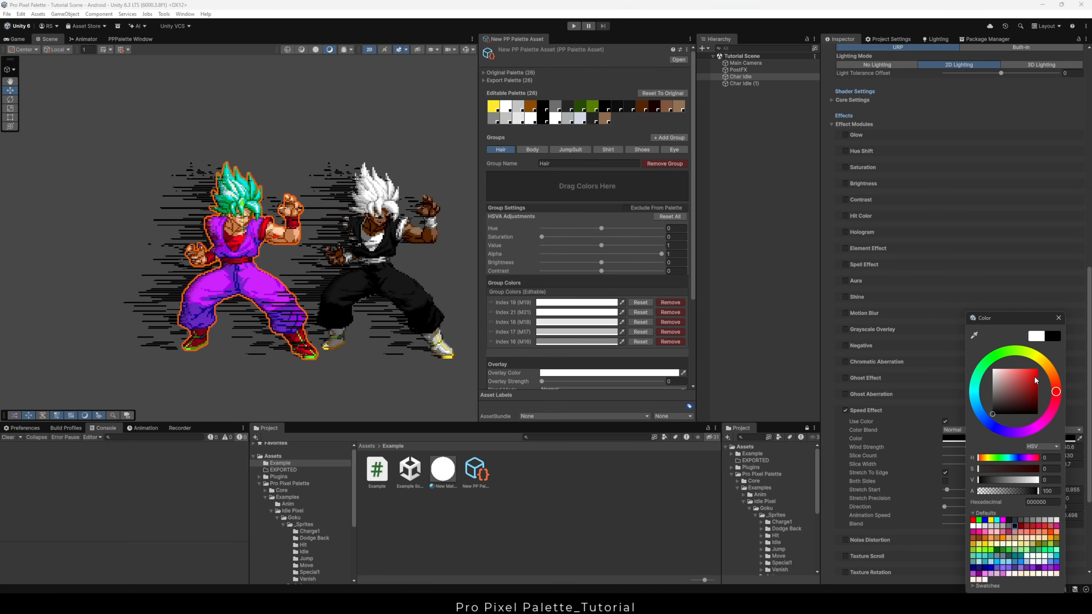
click(1059, 318)
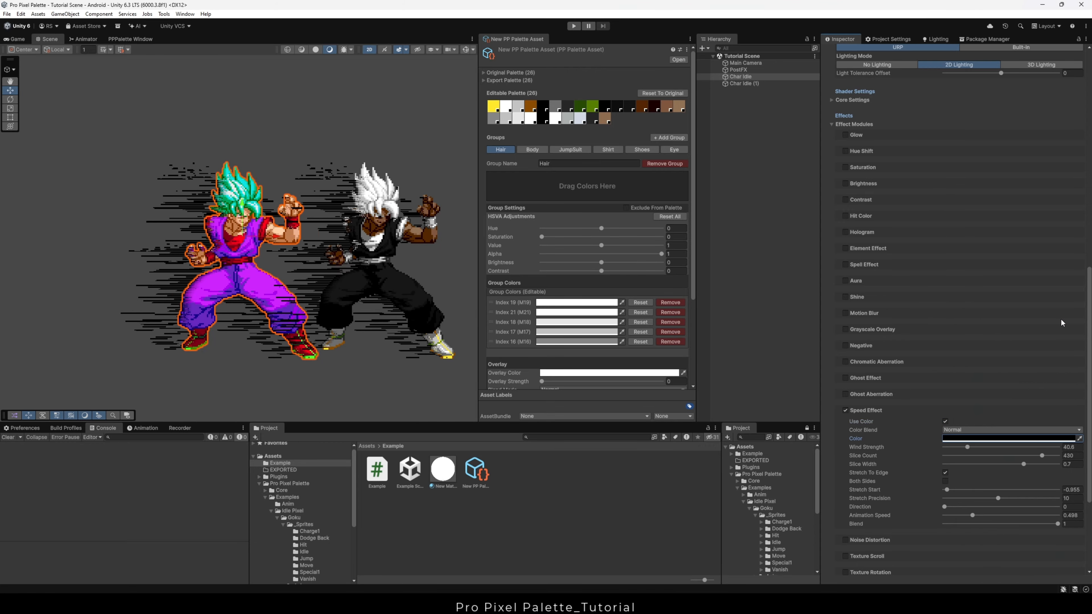
click(948, 490)
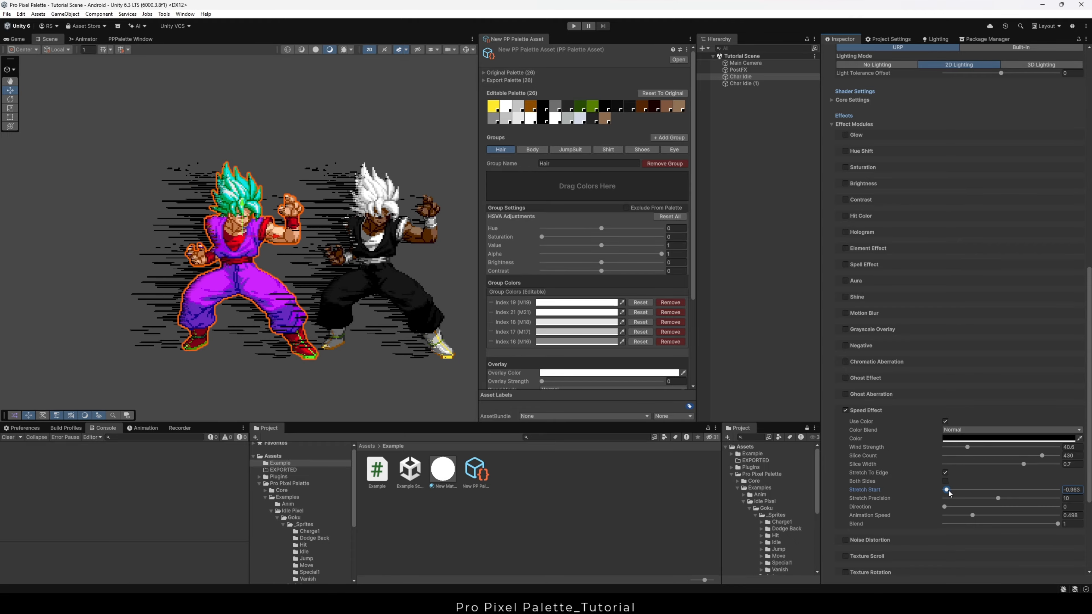
drag(948, 491, 952, 494)
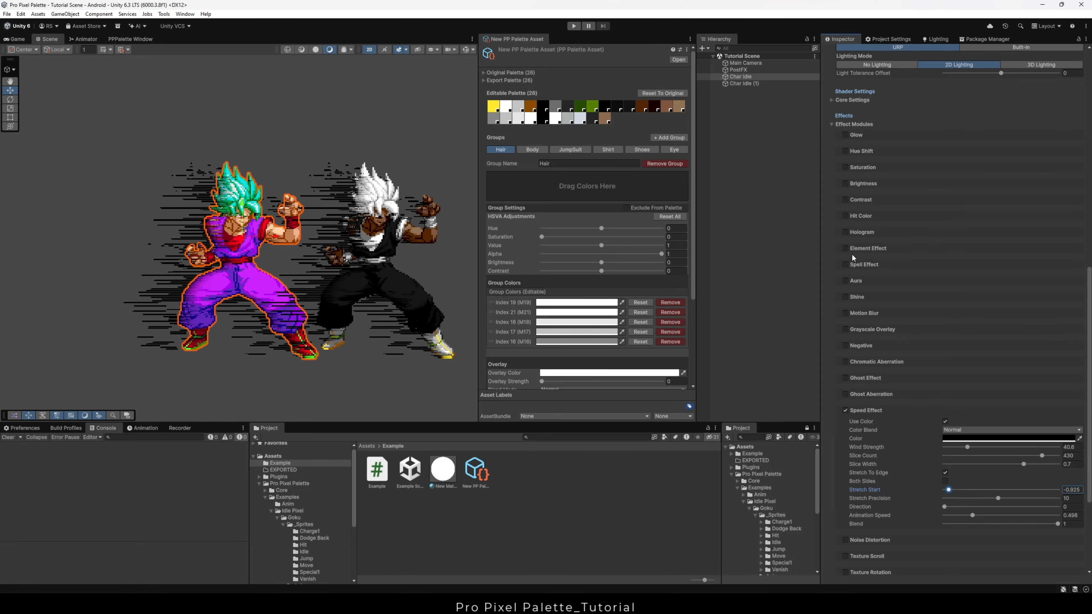
- Enable the Aura effect with Aura Distortion on the material, and turn off Speed Effect
click(846, 281)
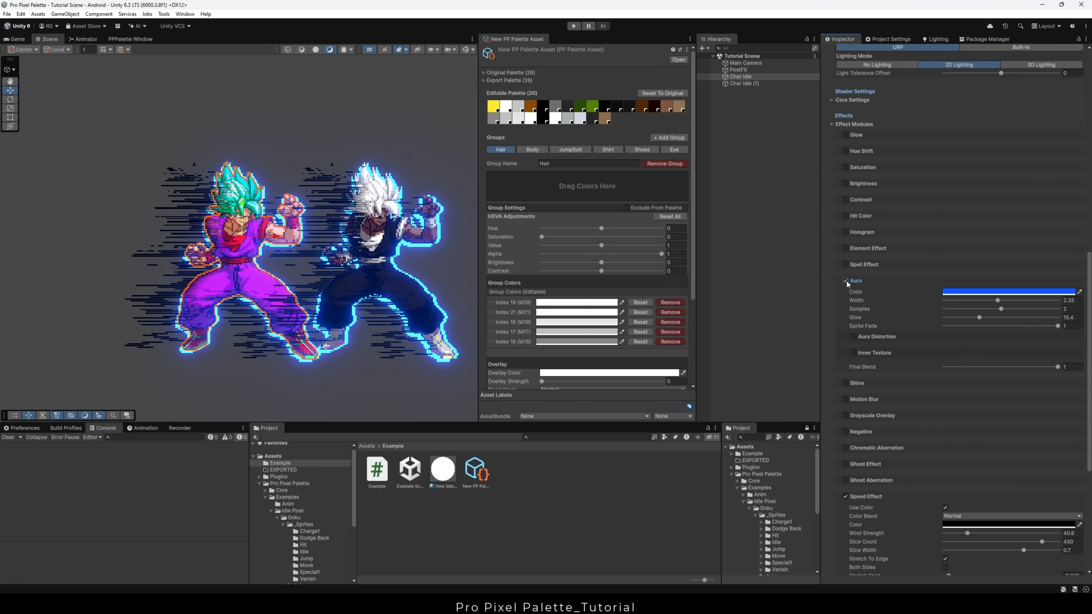
click(854, 337)
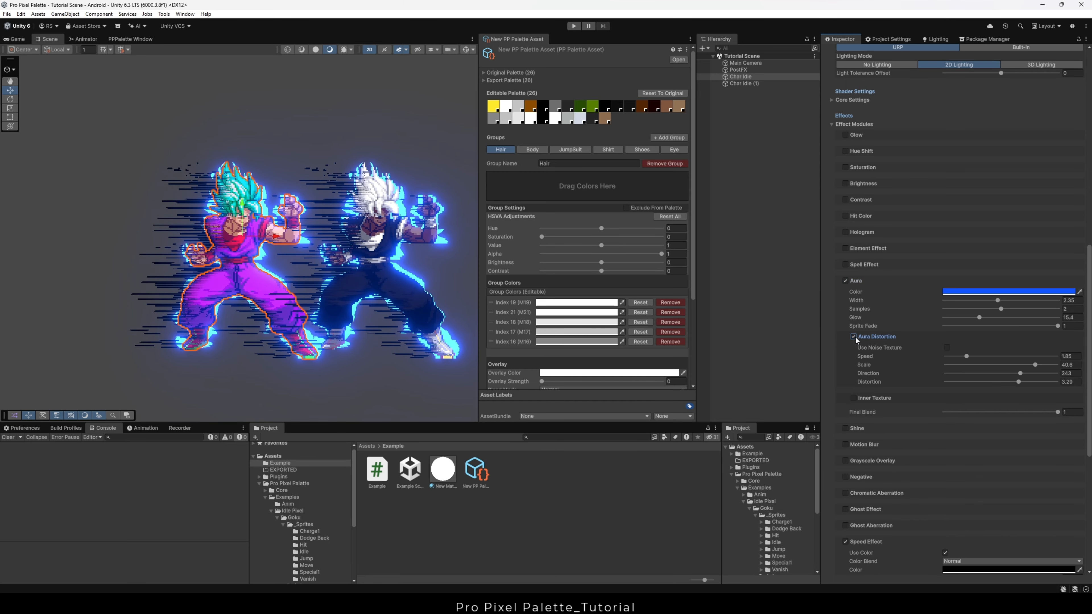
scroll(851, 426, down, 4)
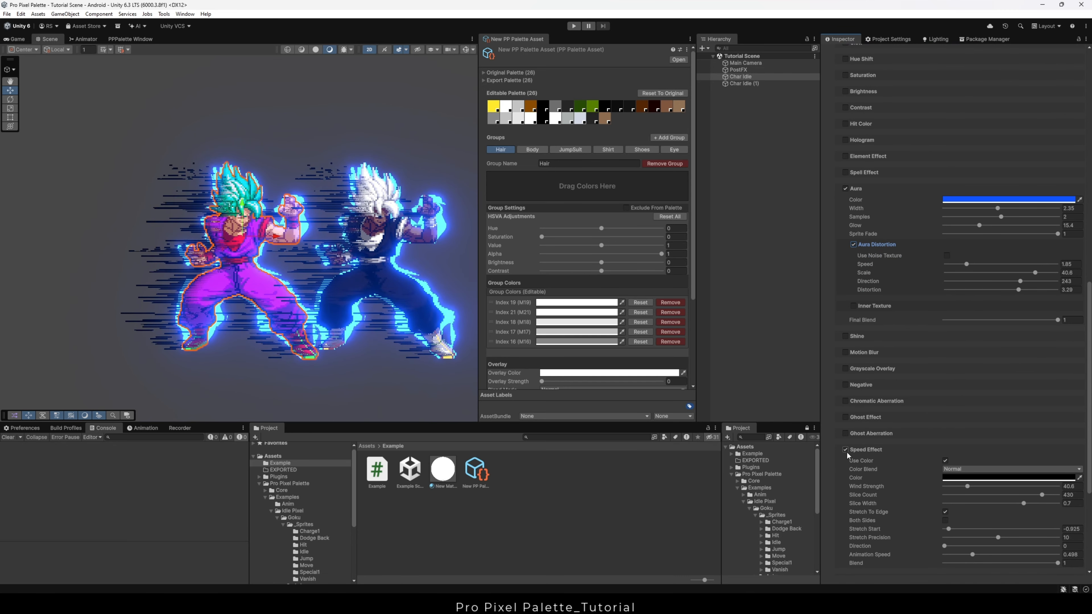
click(845, 449)
scroll(870, 334, up, 3)
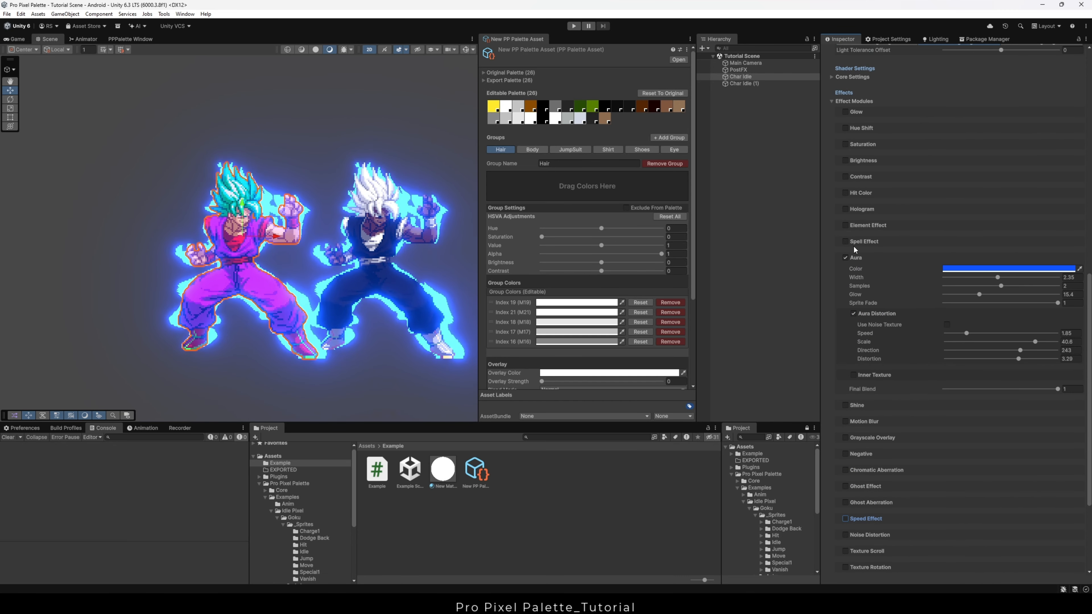
- Replace the Aura with the Element Effect on the material, and swap that for the Hologram effect
click(844, 224)
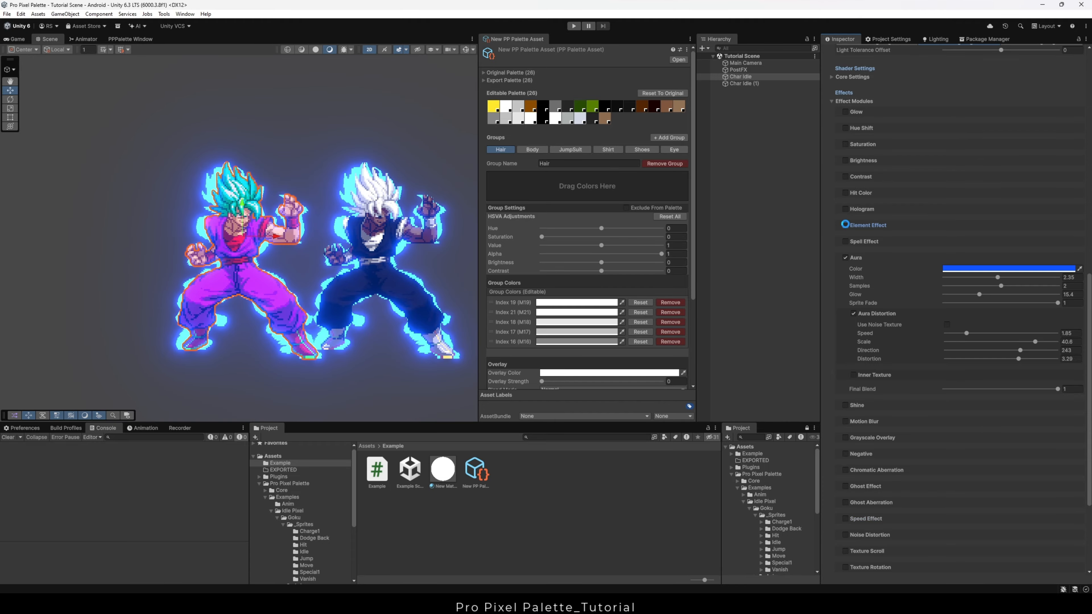
click(844, 224)
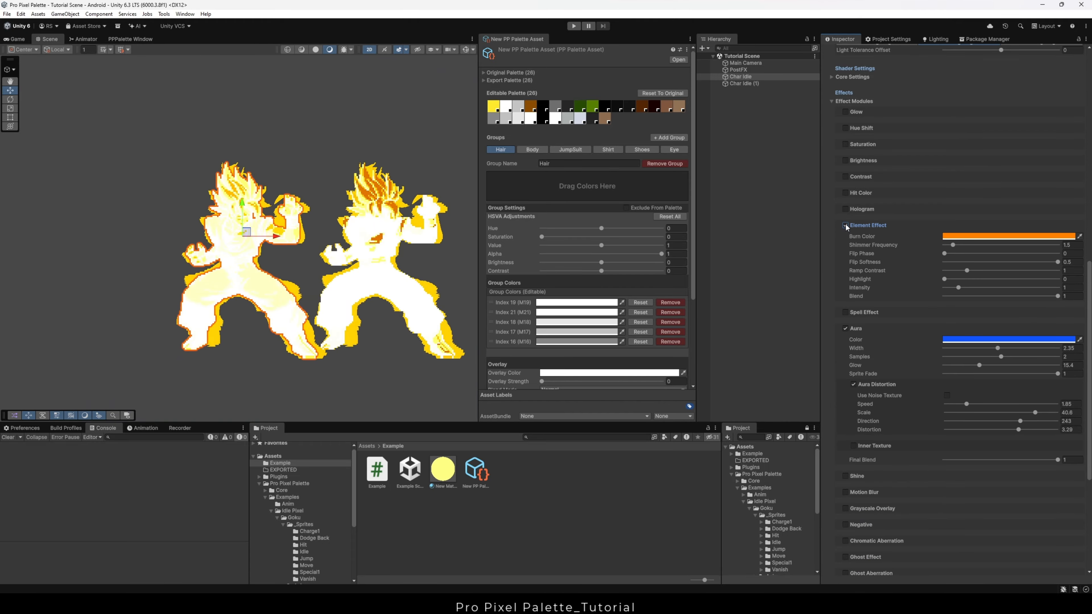
click(844, 329)
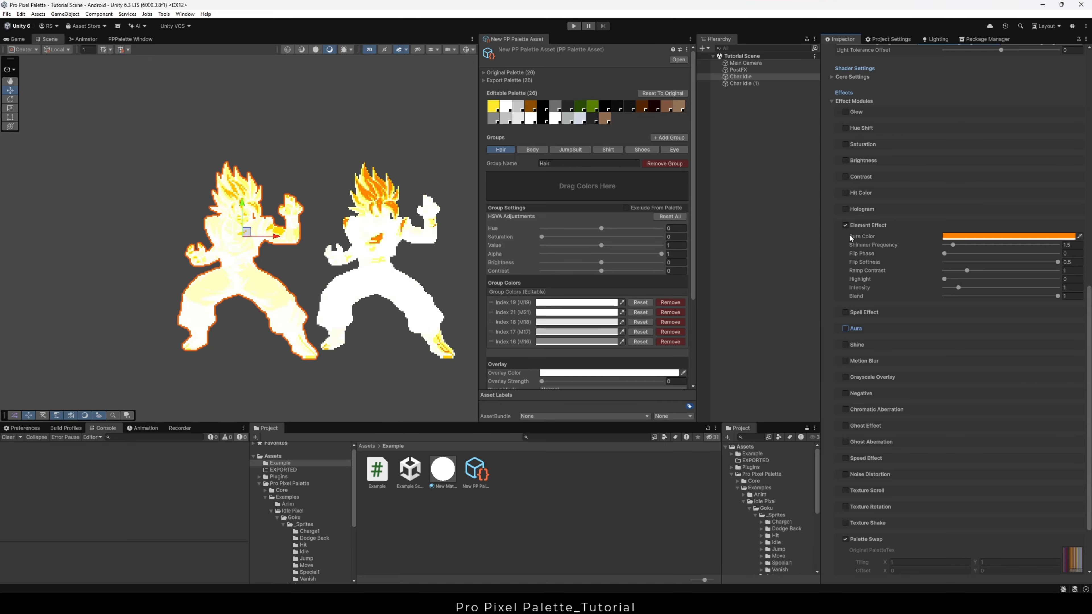
click(846, 225)
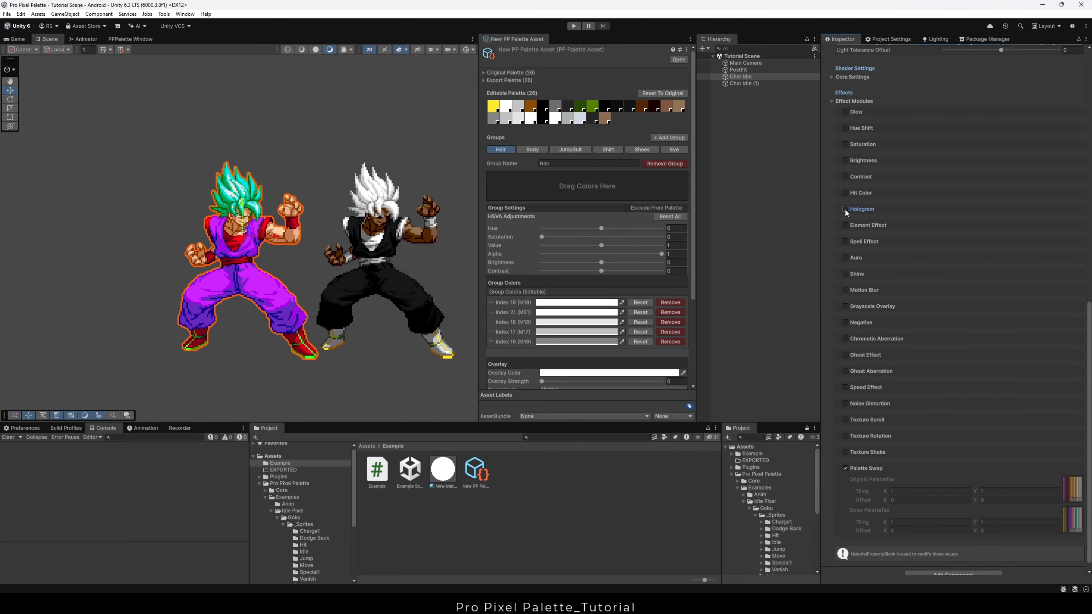
click(845, 209)
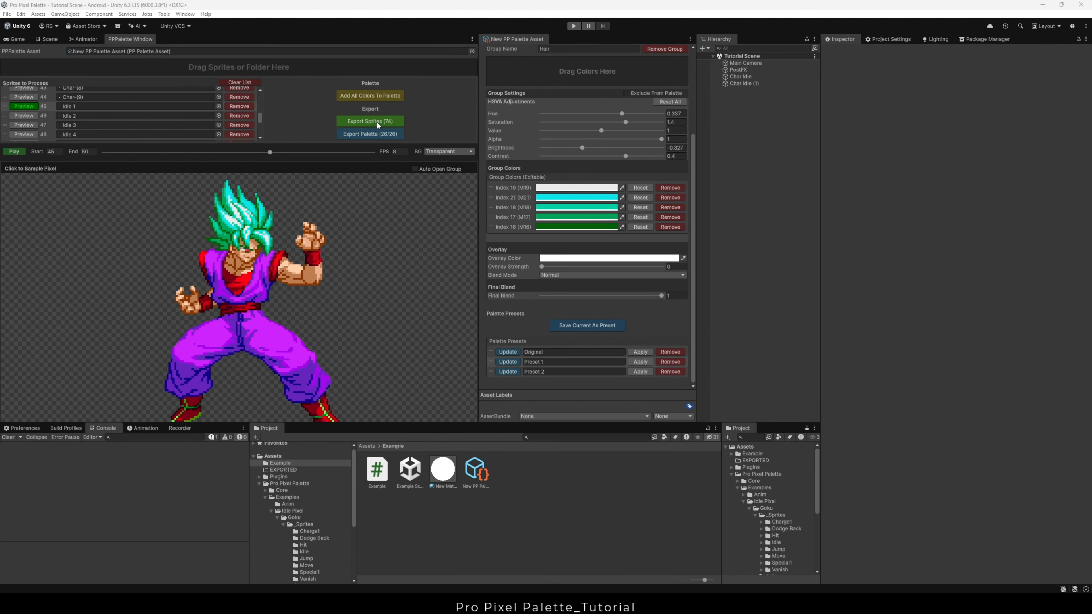
- Export the recolored sprites from the palette window into the project's Assets/EXPORTED folder
click(598, 196)
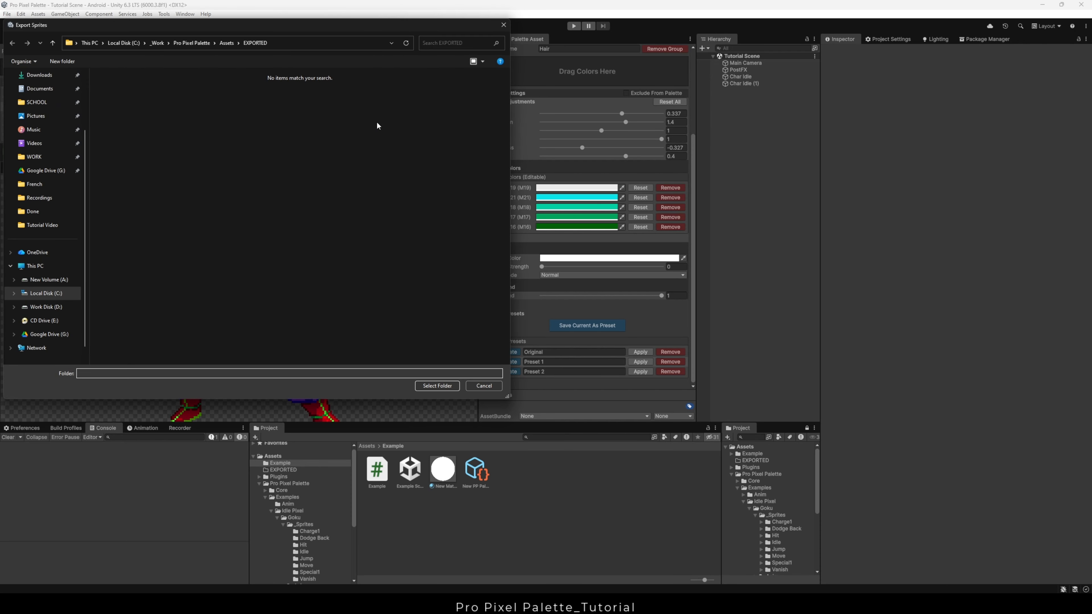
click(228, 43)
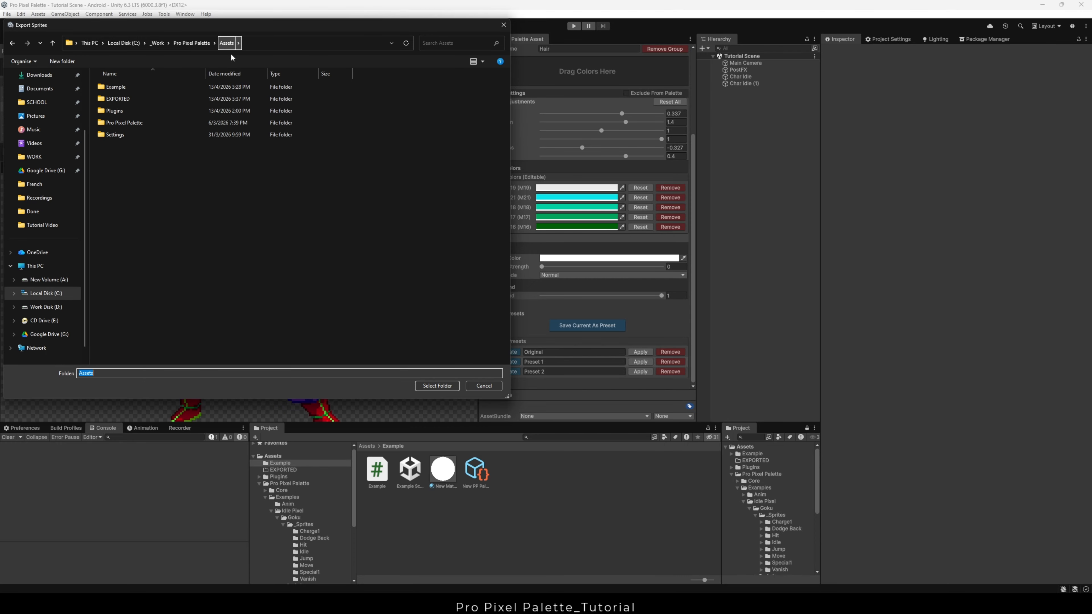
double_click(117, 98)
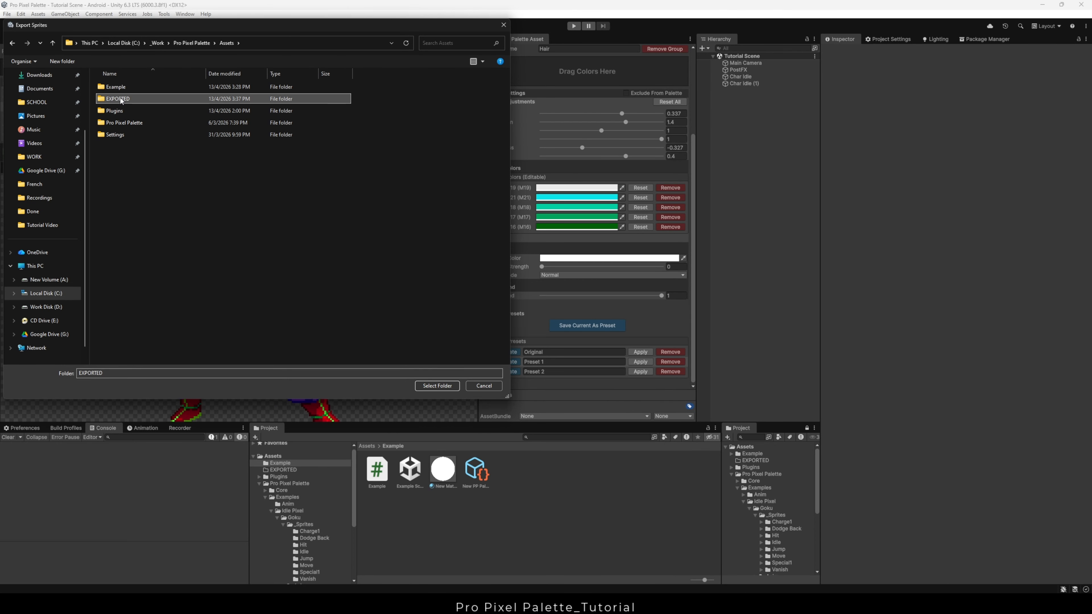
click(436, 386)
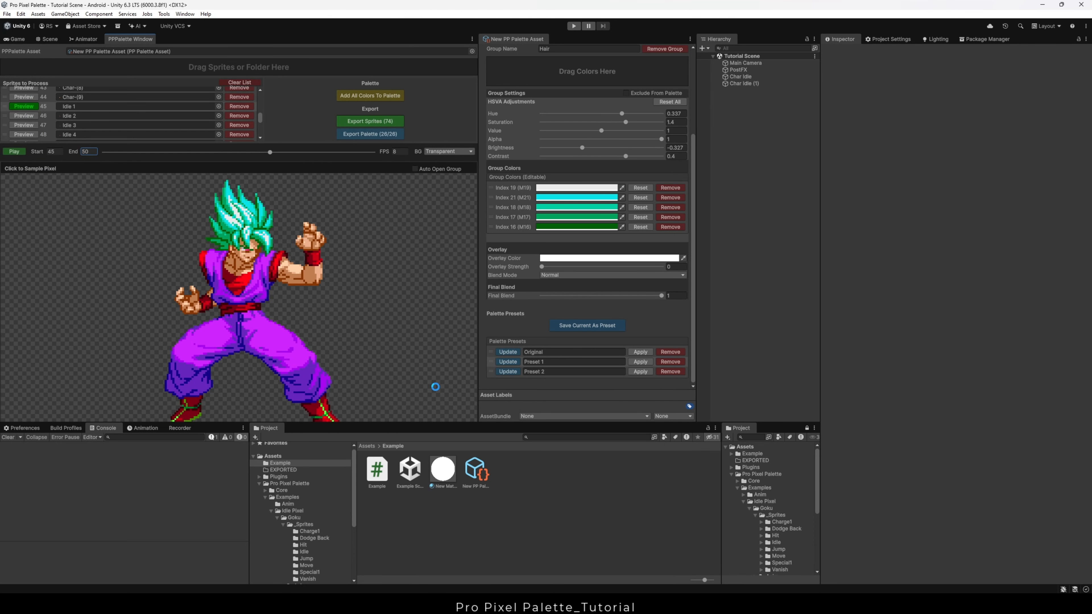
- Expand the EXPORTED folder and its _Sprites subfolder in the project to examine the exported sprite folders
click(266, 470)
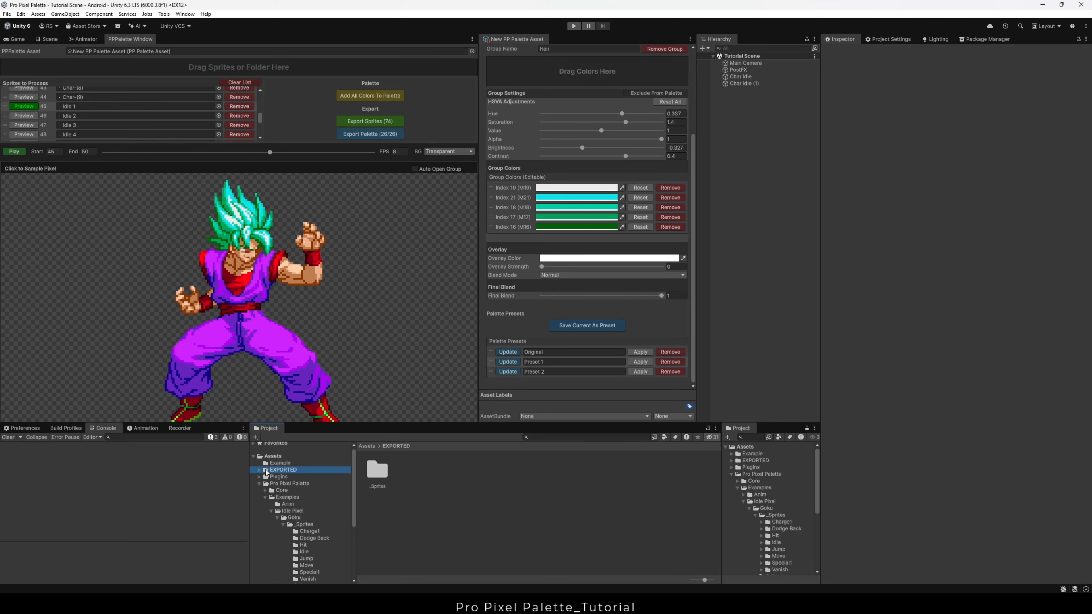
click(260, 470)
click(265, 477)
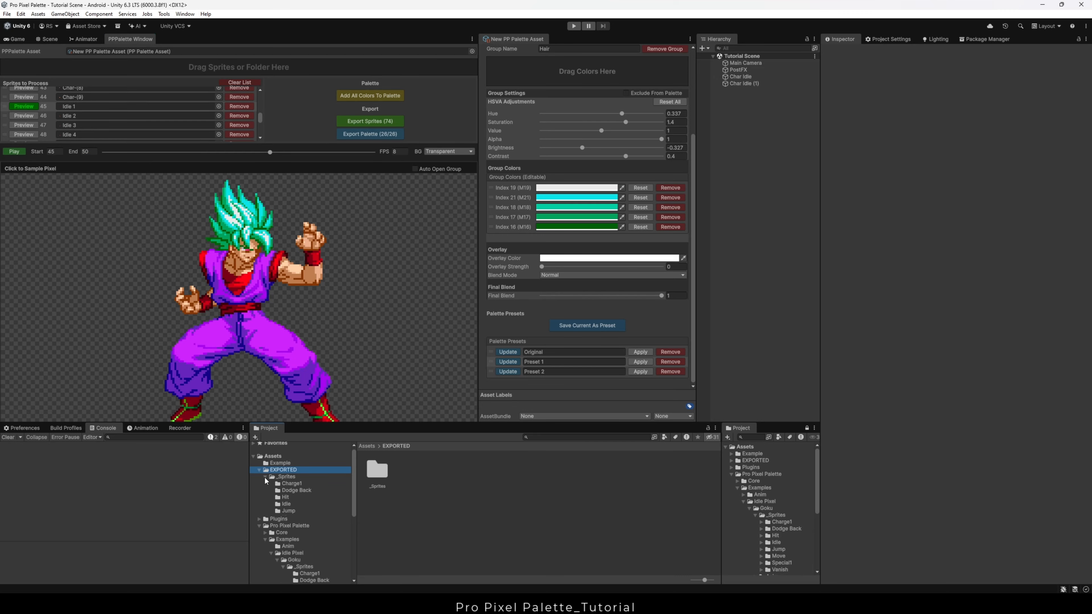
- Examine several exported sprites in the Charge1 subfolder of EXPORTED/_Sprites to check their recoloring
click(286, 476)
click(291, 484)
click(381, 475)
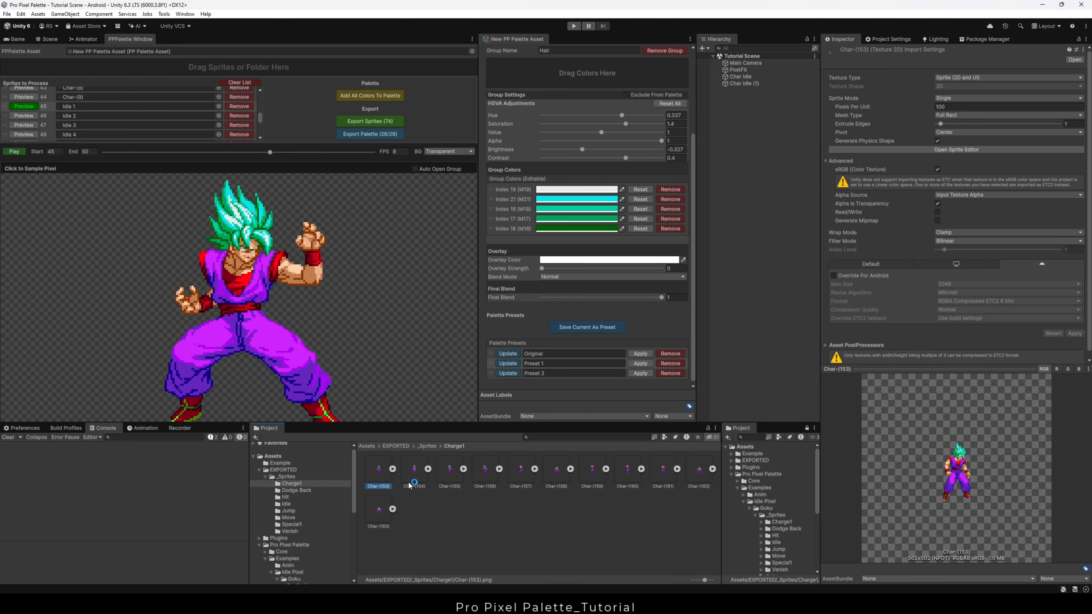
click(420, 478)
click(459, 475)
click(533, 478)
click(566, 476)
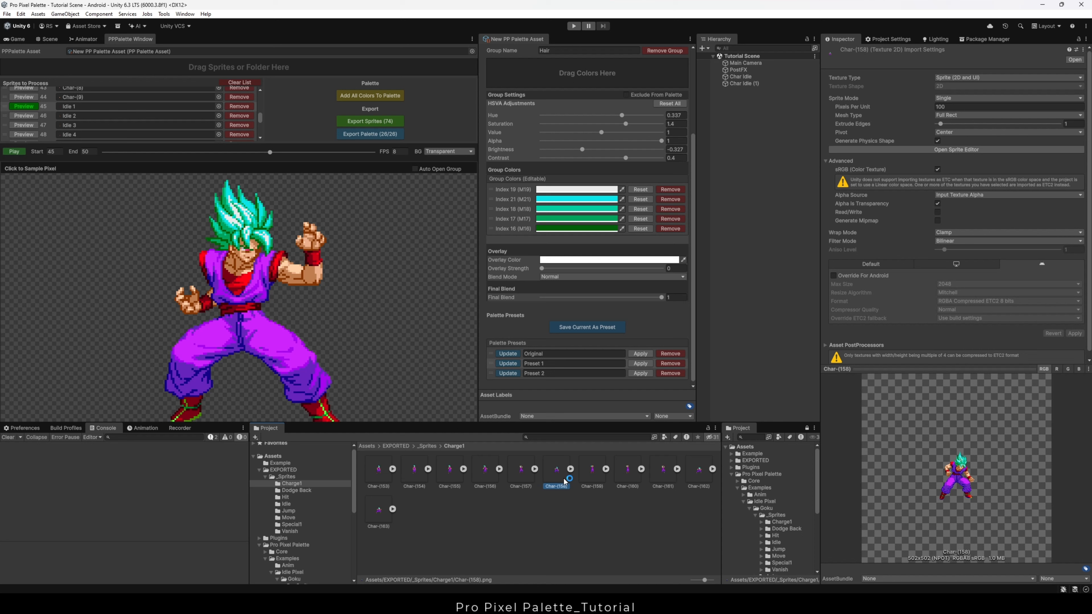
- Delete the exported _Sprites folder from the project's EXPORTED folder
click(293, 477)
click(266, 478)
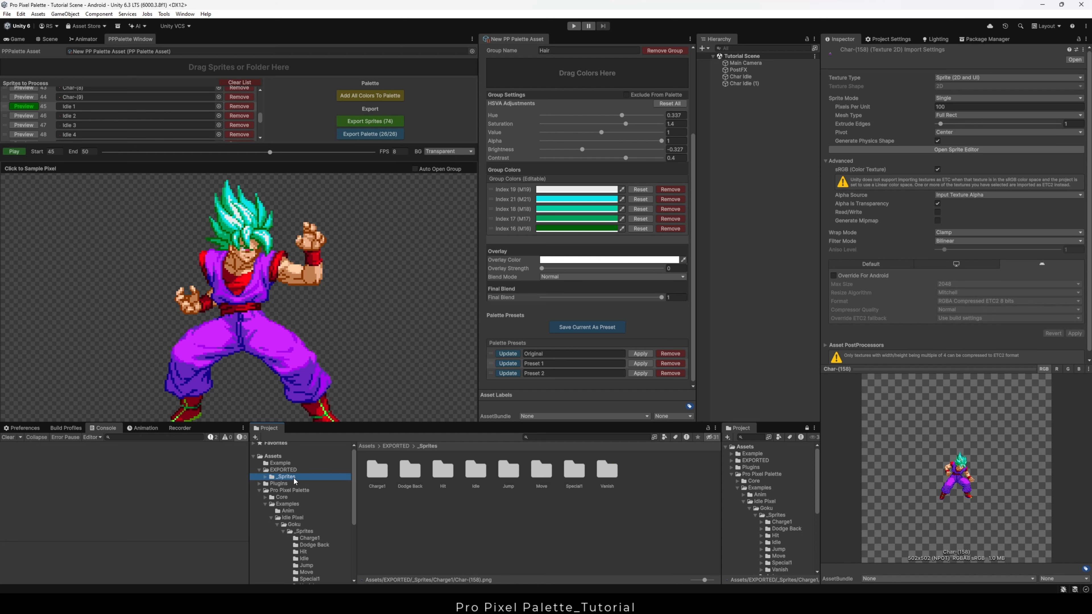
key(Delete)
key(Return)
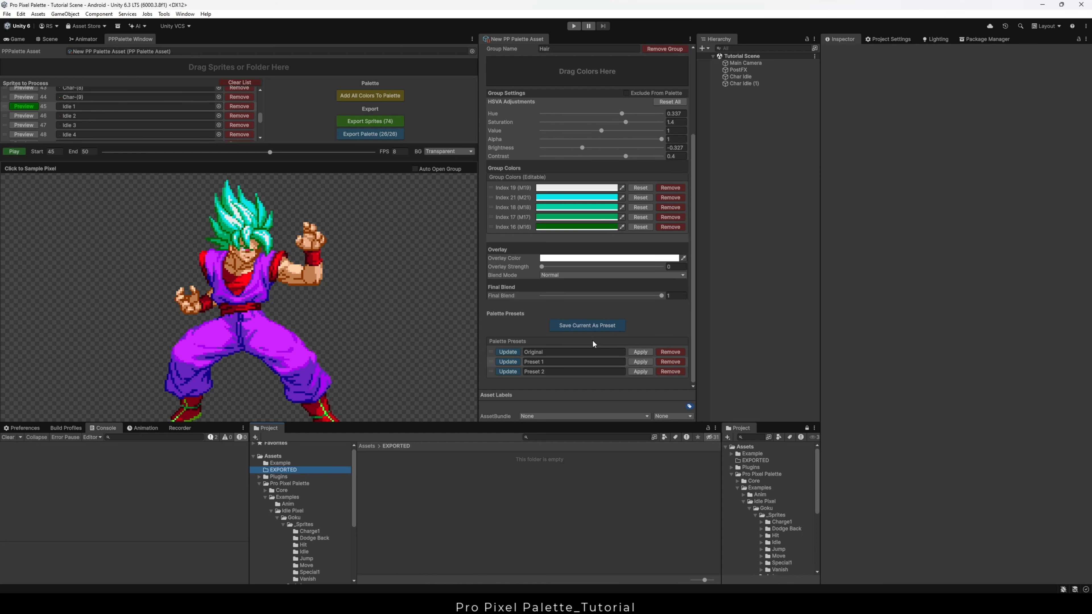
- Apply Preset 2 to the palette and export the recolored sprites into the Assets/EXPORTED folder
click(641, 372)
click(380, 130)
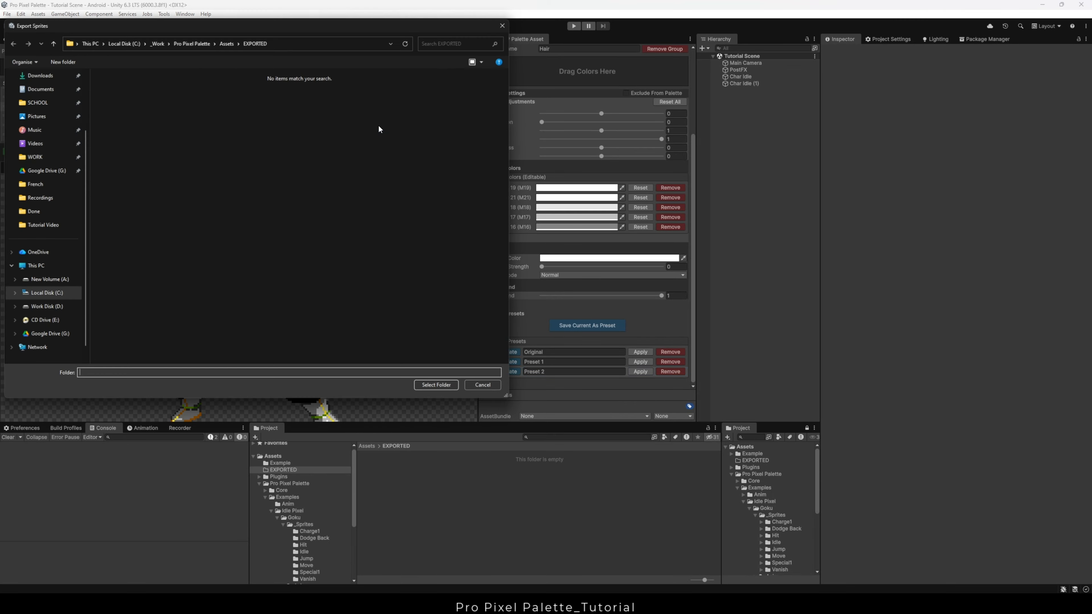
click(433, 385)
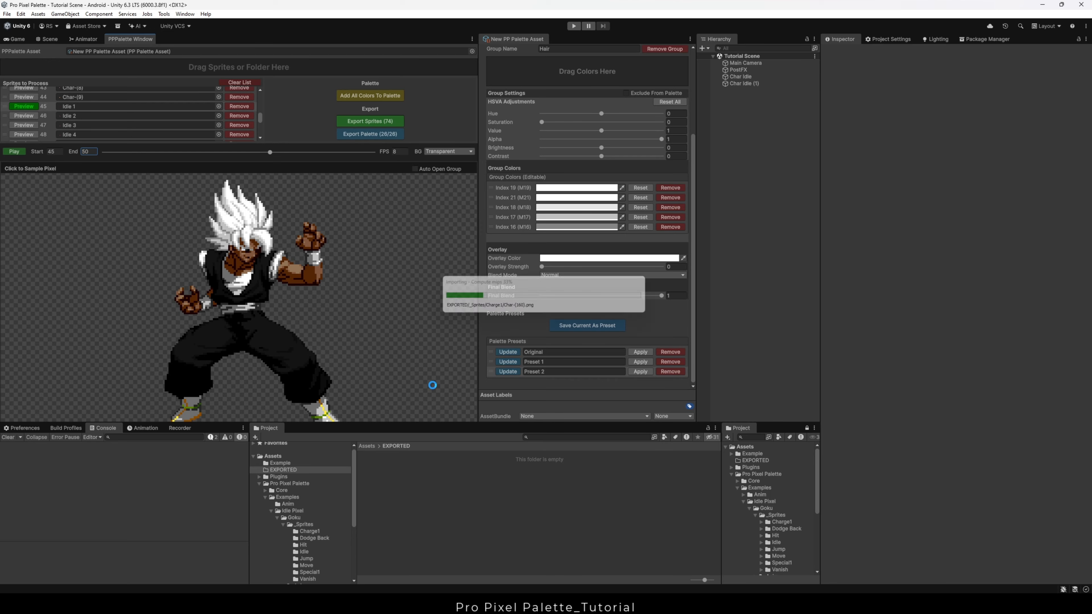
- Inspect the newly exported Charge1 sprites one by one, up to Char-(158), and collapse the _Sprites folder
double_click(377, 471)
double_click(376, 471)
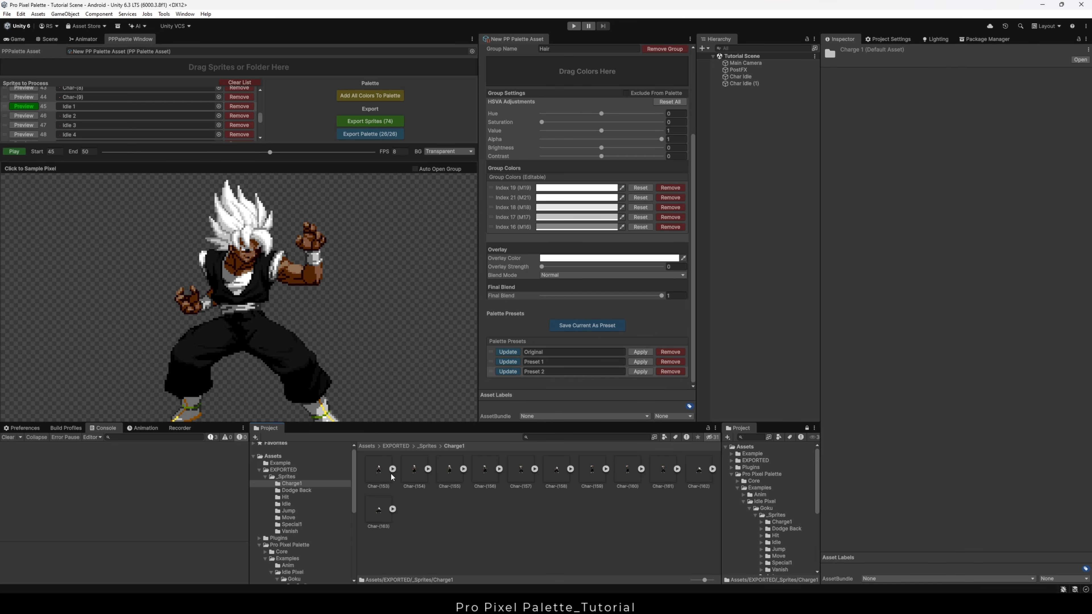
click(414, 468)
click(451, 469)
click(485, 470)
click(522, 473)
click(558, 472)
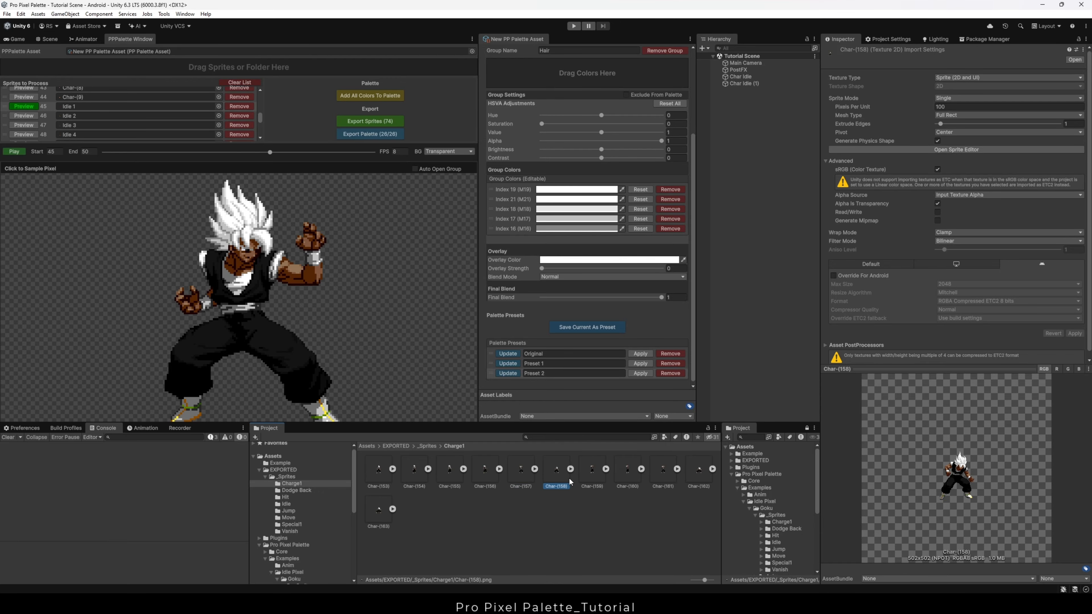
click(265, 477)
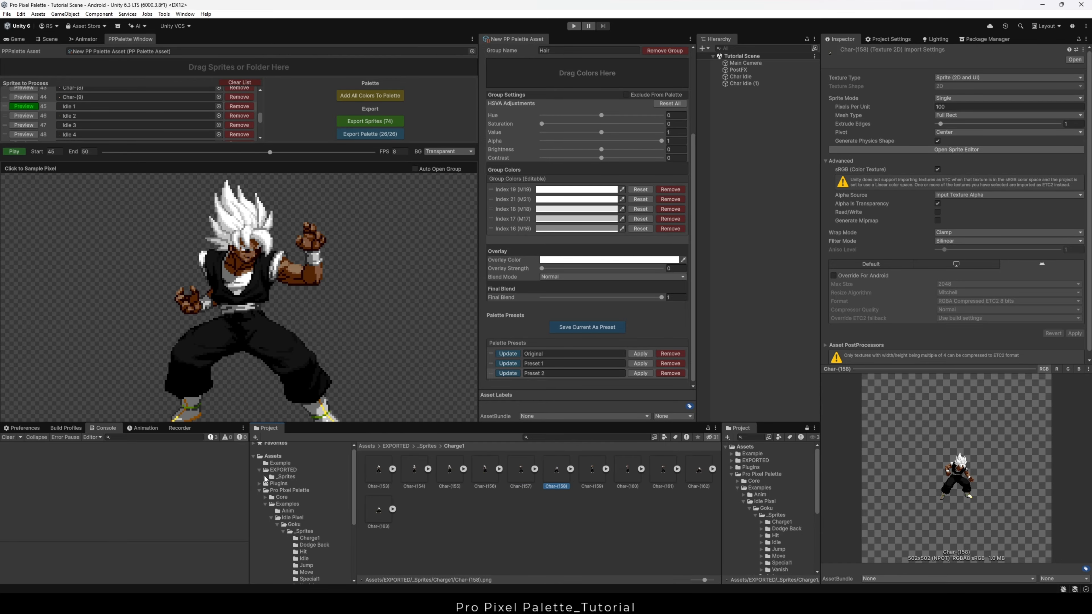
- Export the palette as Palette.png into the Assets/EXPORTED folder and open the exported image from the project
click(283, 471)
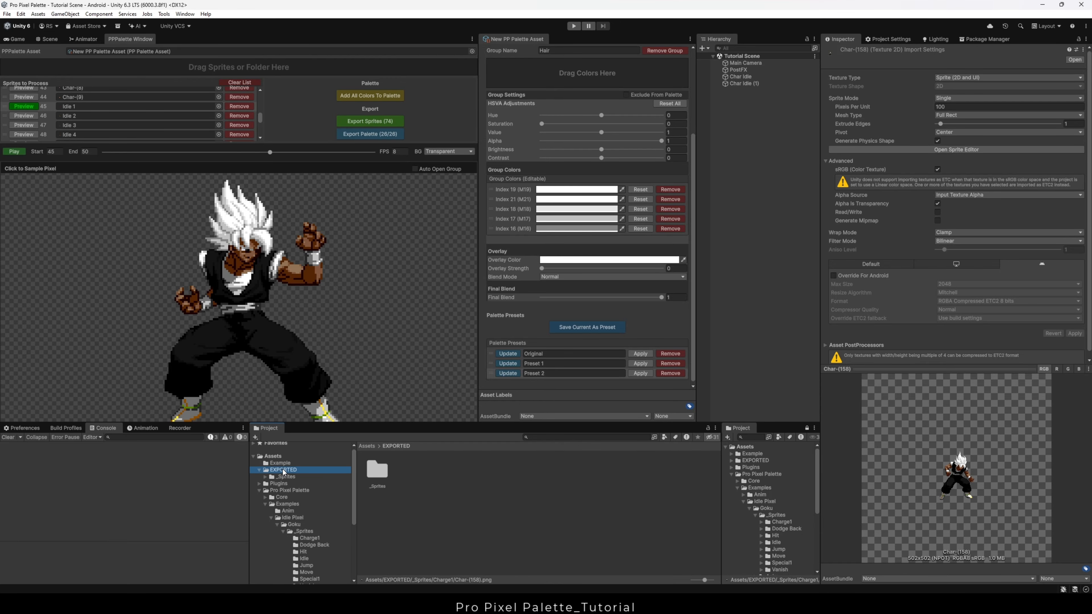
click(370, 135)
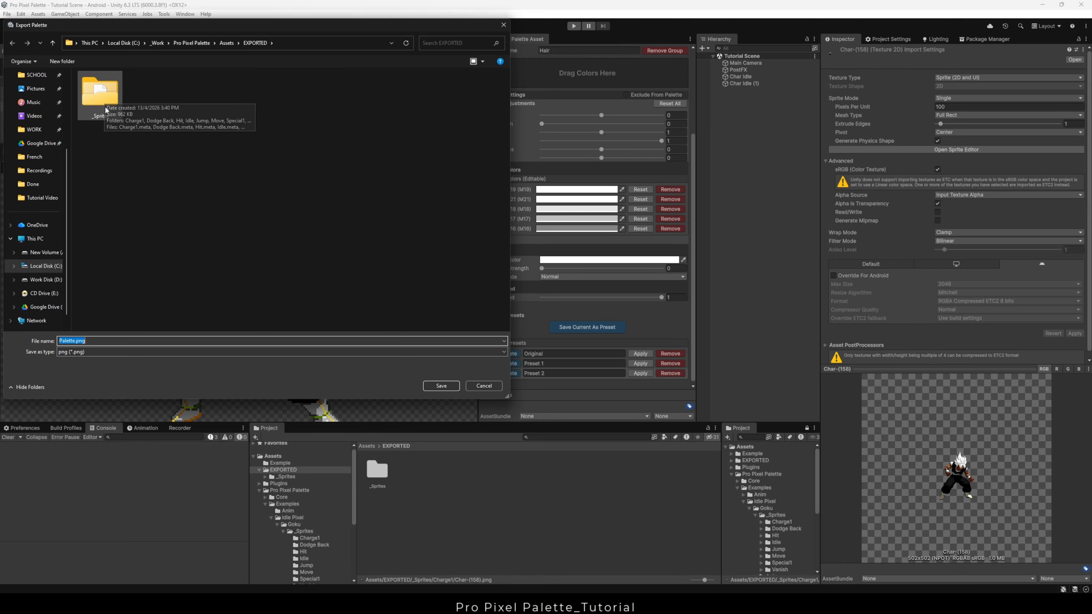
click(442, 386)
click(415, 470)
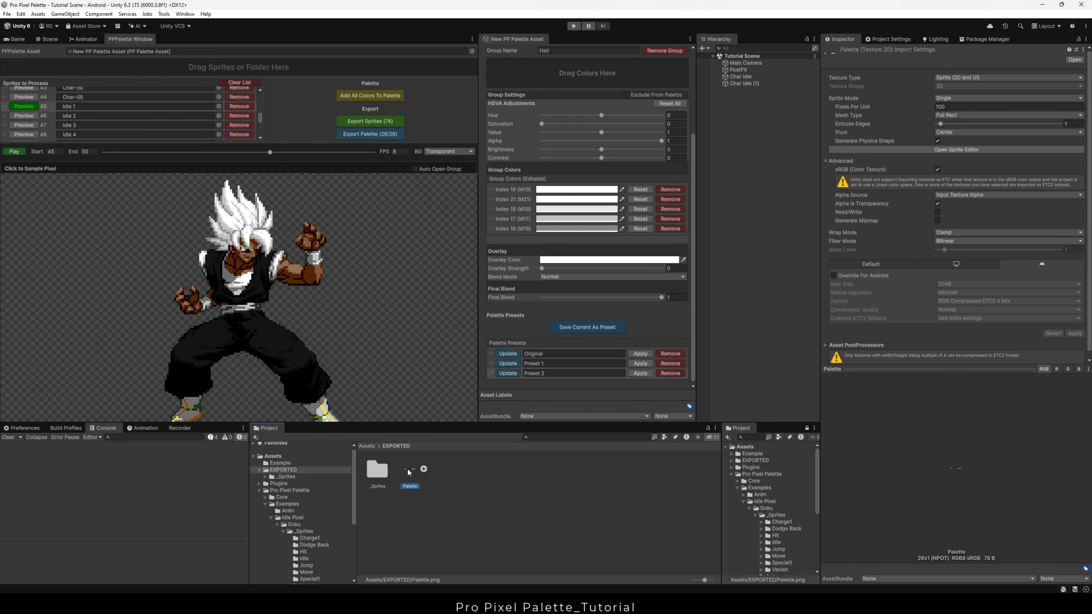
double_click(413, 469)
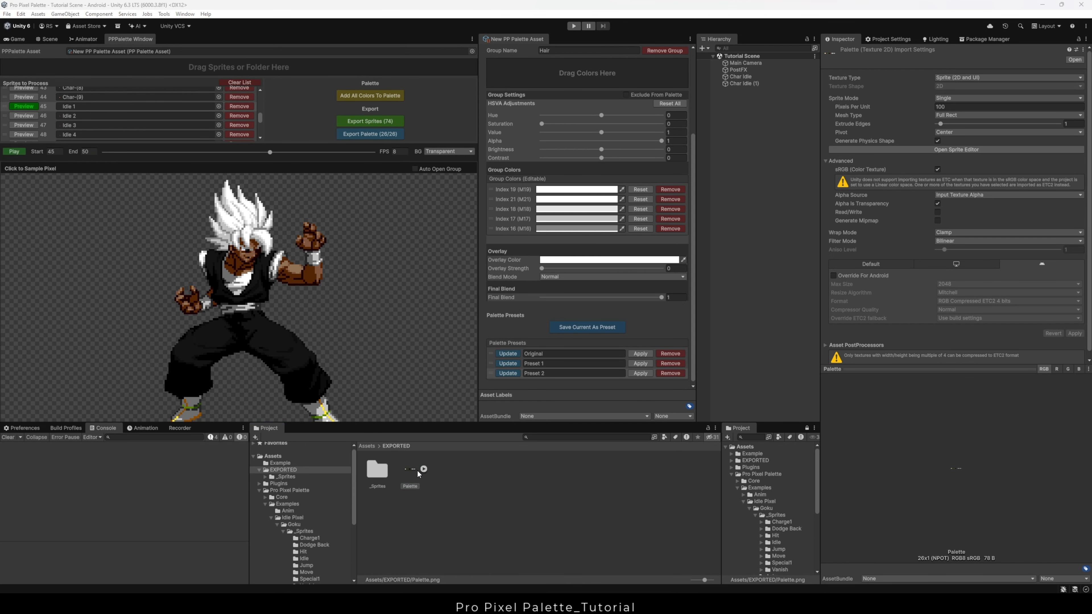